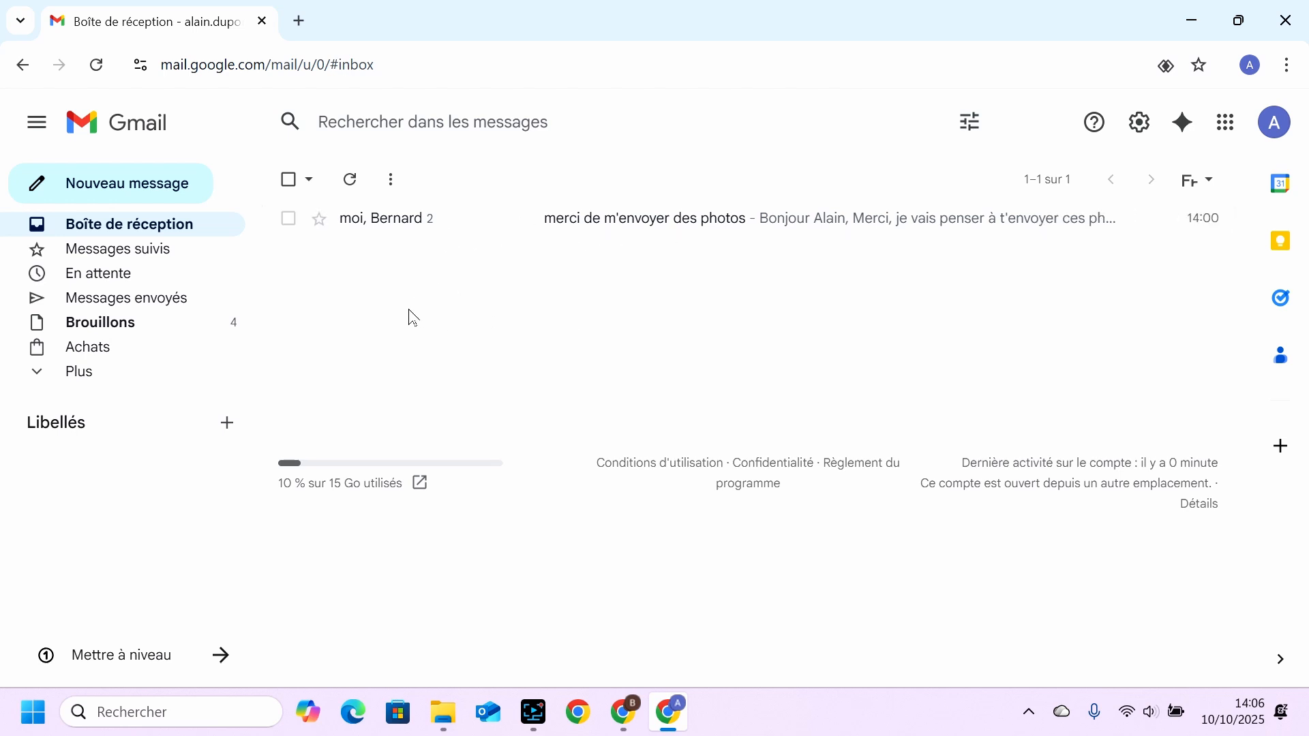
Start a new email in the enlarged compose window and address it to the suggested contact's e-mail starting with "b".
click(151, 191)
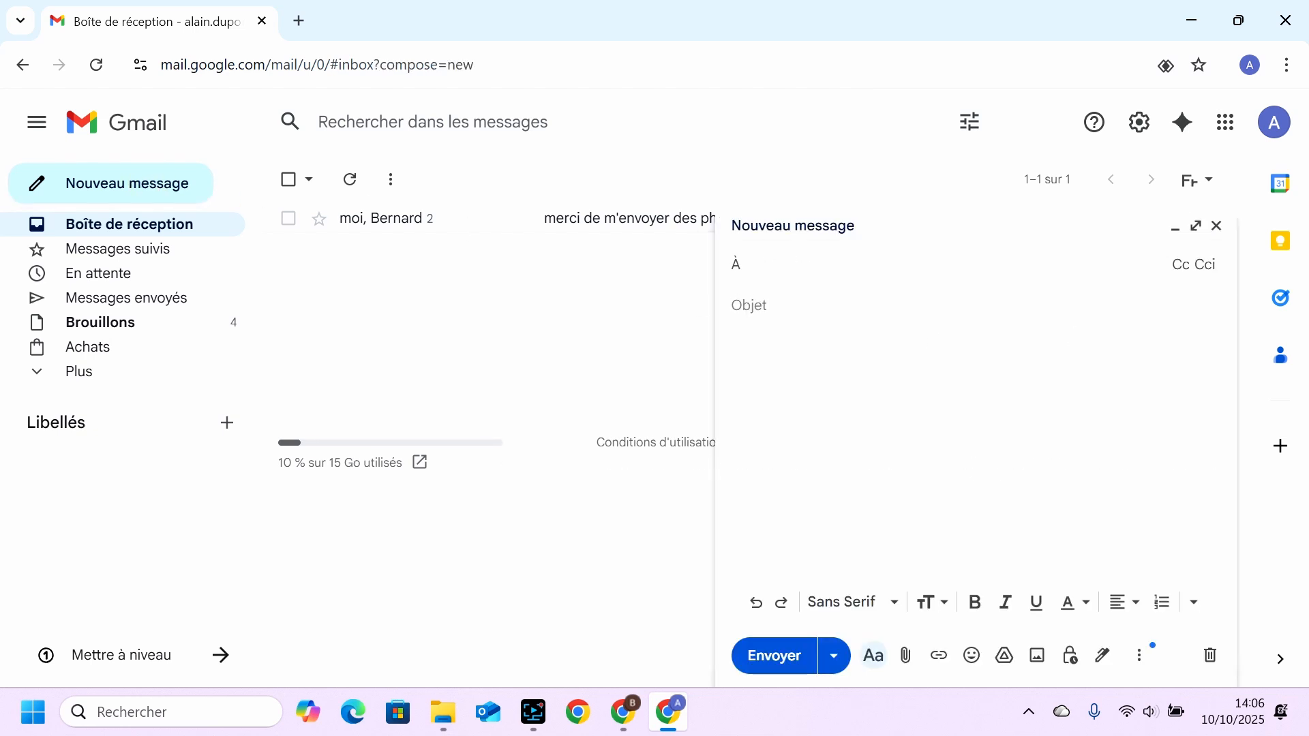
click(1198, 228)
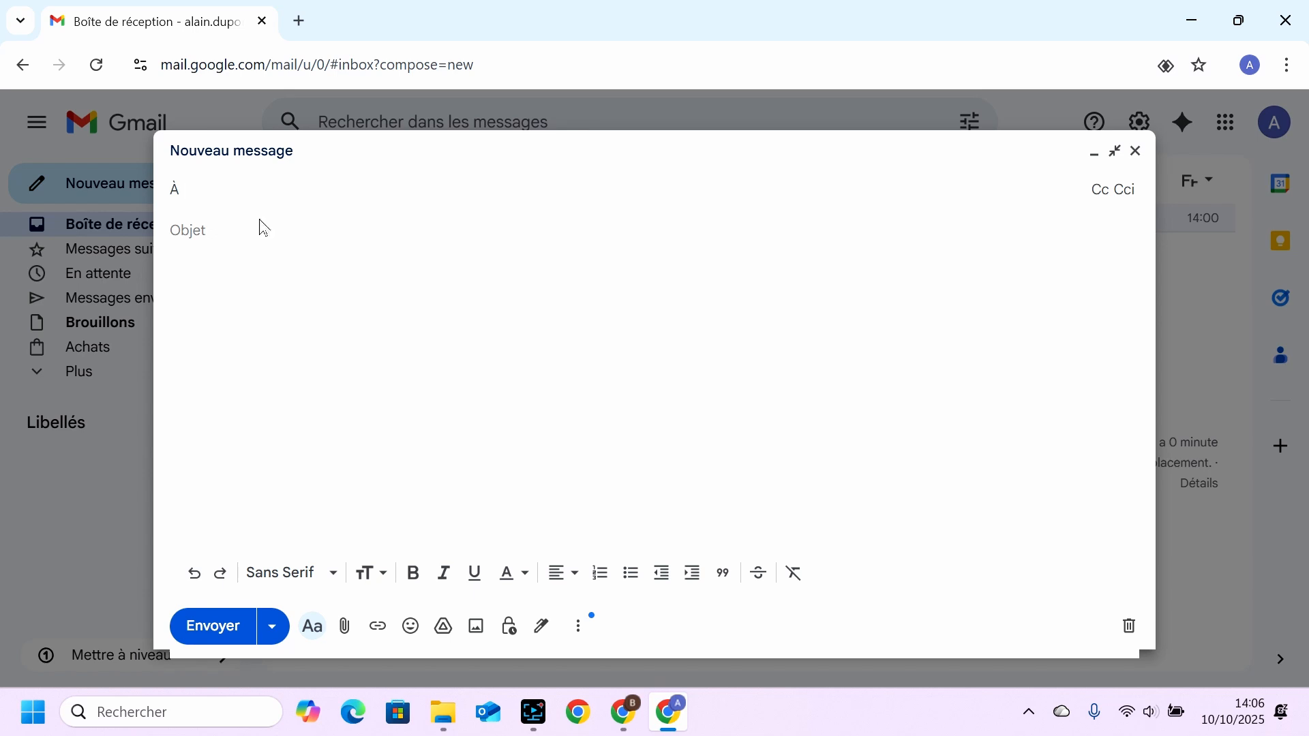
click(251, 196)
text(b)
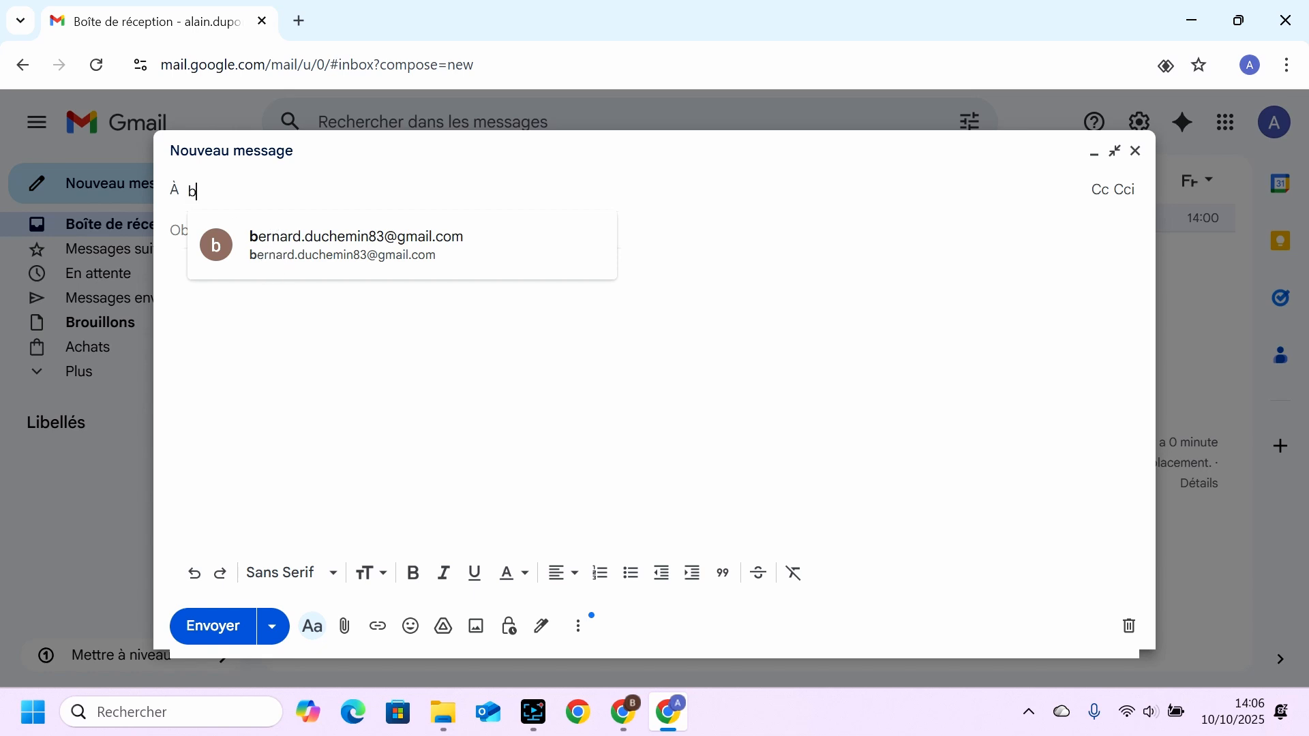
click(334, 254)
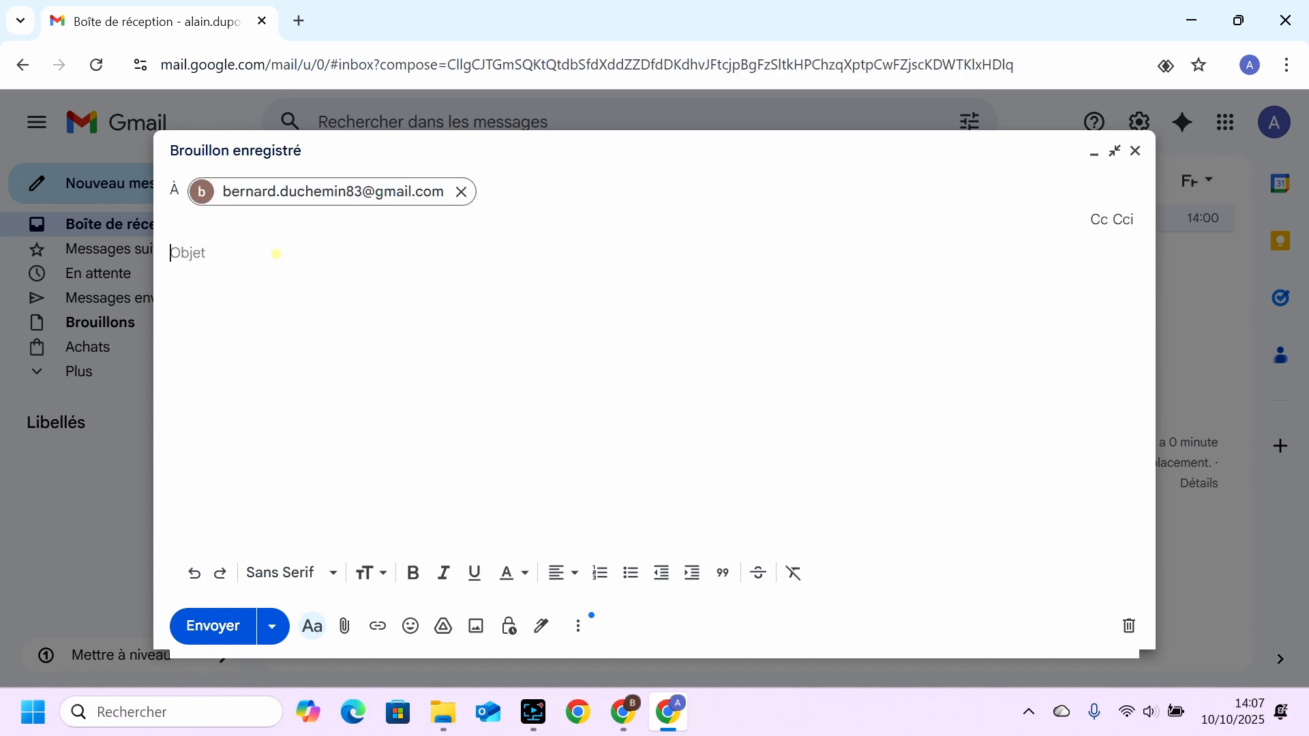
Set the email's subject to "mes photos de vacances".
click(276, 254)
text(mes photos)
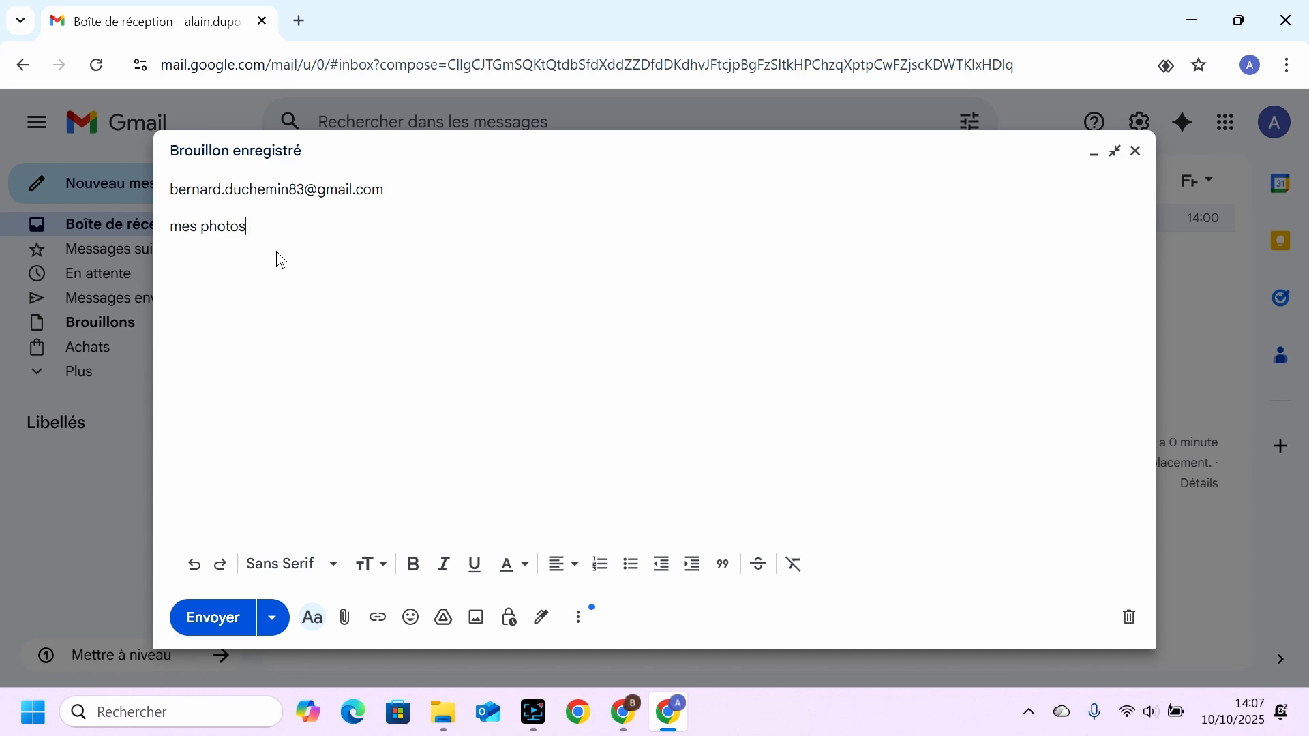
text( de vacances)
Write the greeting "Re--bonjour," in the message body, followed after a blank line by "Voici les photos.".
click(272, 284)
text(Re-è)
key(BackSpace)
text(-bonjour,)
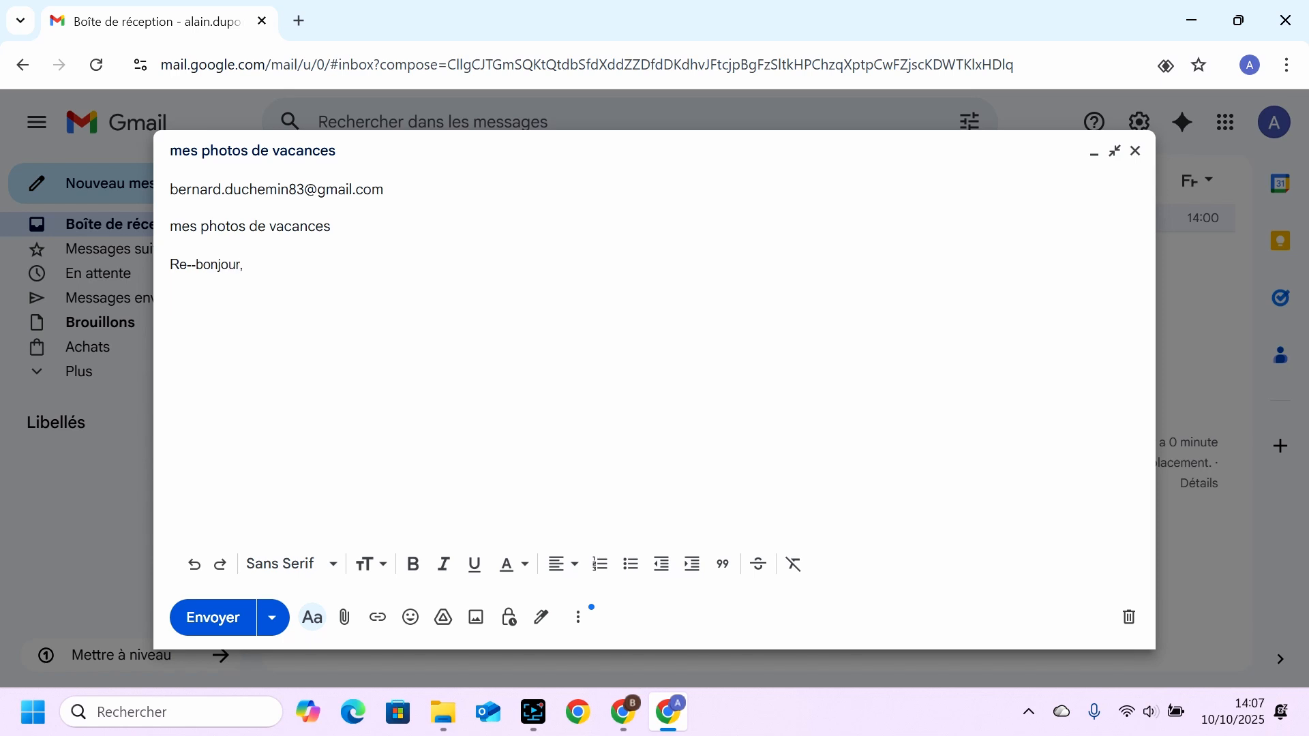
key(Return)
key(Return)
text(VOilà)
key(BackSpace)
key(BackSpace)
key(BackSpace)
text(o)
key(BackSpace)
key(BackSpace)
text(oici les photos.)
Close the message with "Cordialement," and the sender's first name, separated by blank lines.
key(Return)
key(Return)
text(Cordiz)
key(BackSpace)
text(alem)
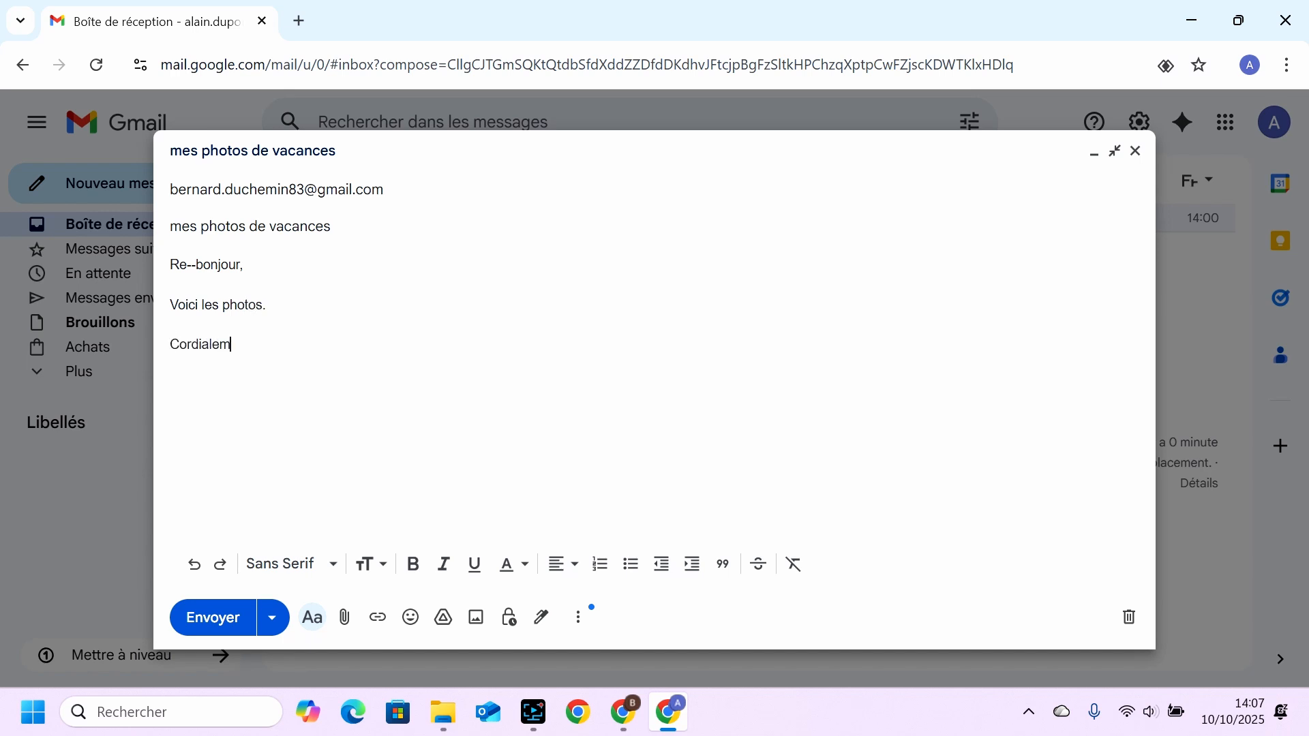
text(ent,  Alain)
Attach the almanarre-wingfoil picture from the photos folder in Documents to the email.
click(346, 624)
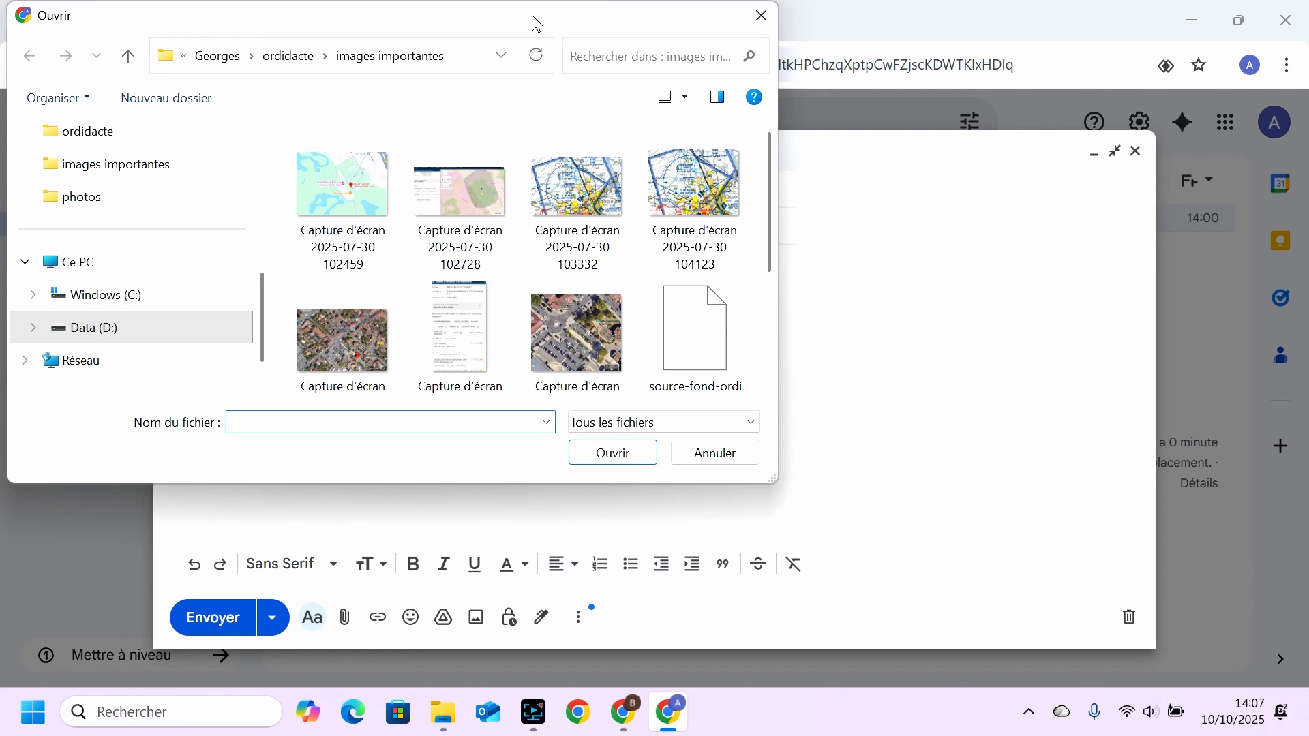
drag(430, 28, 546, 68)
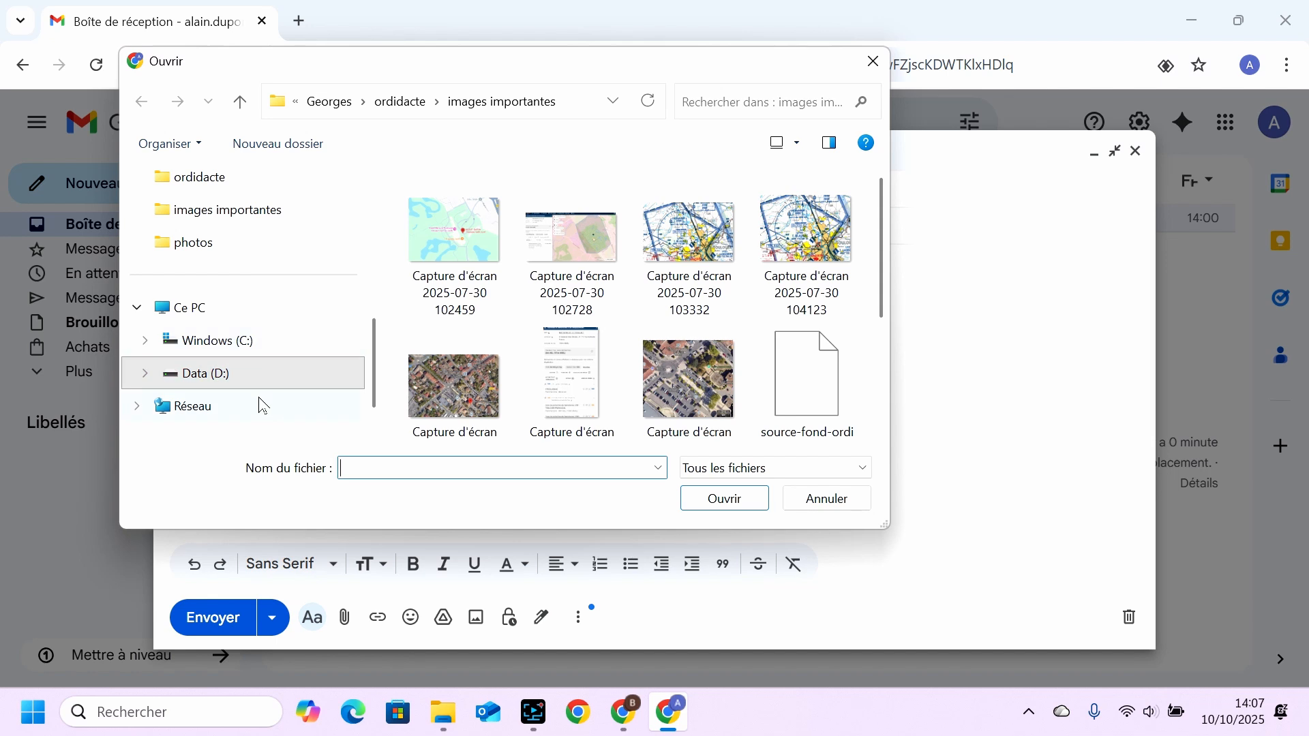
scroll(254, 382, down, 1)
scroll(255, 356, up, 1)
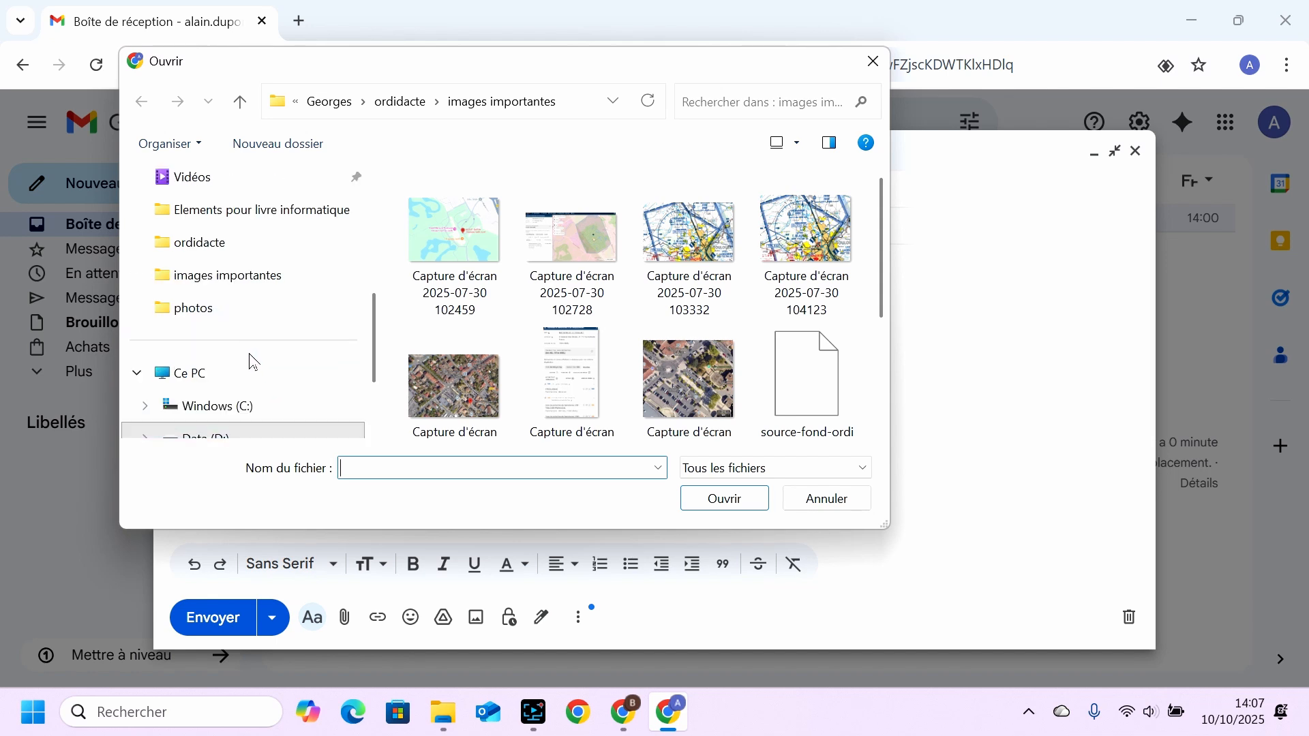
scroll(252, 360, up, 1)
scroll(253, 360, up, 1)
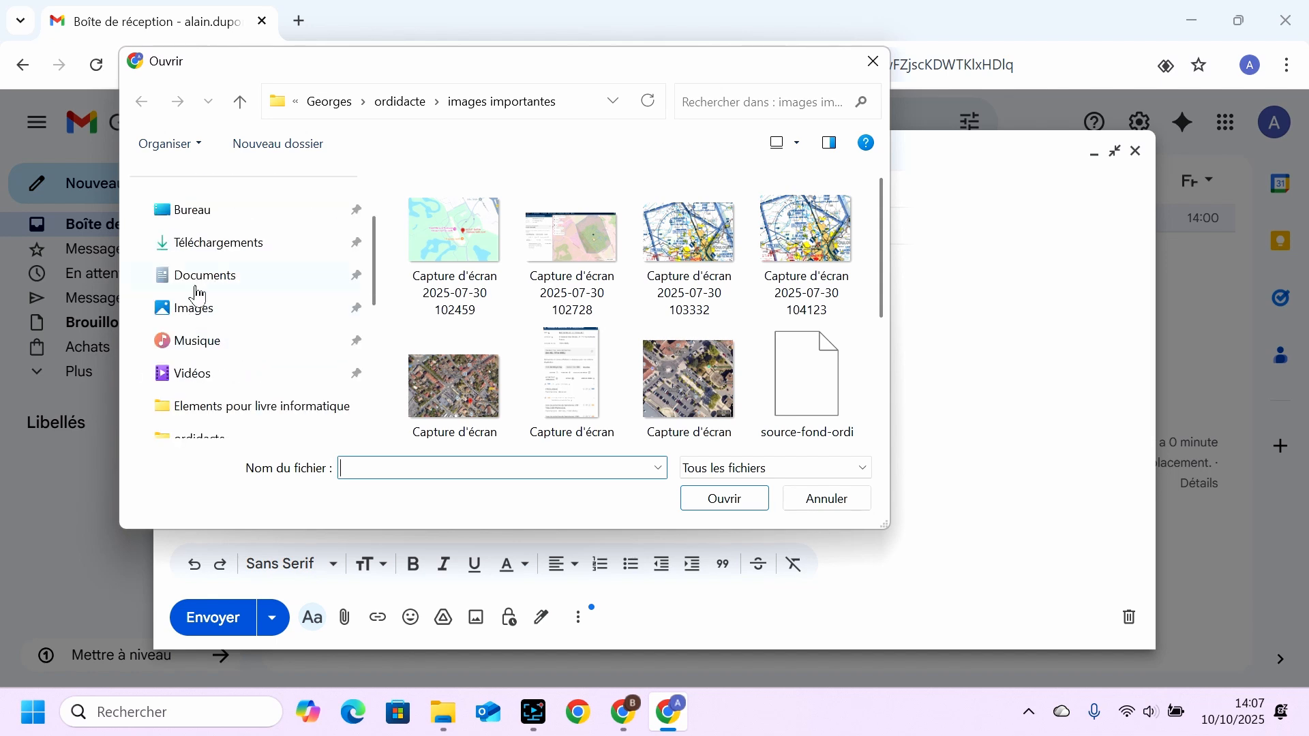
click(204, 280)
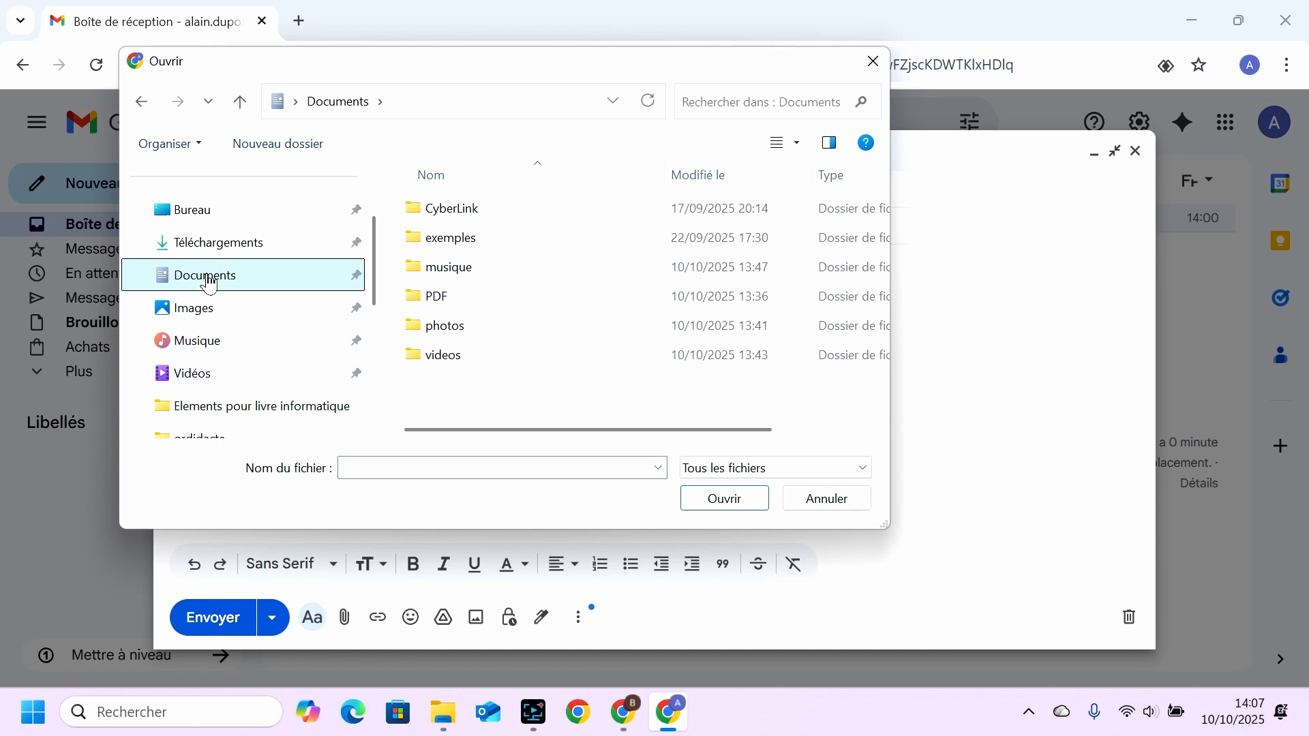
double_click(416, 334)
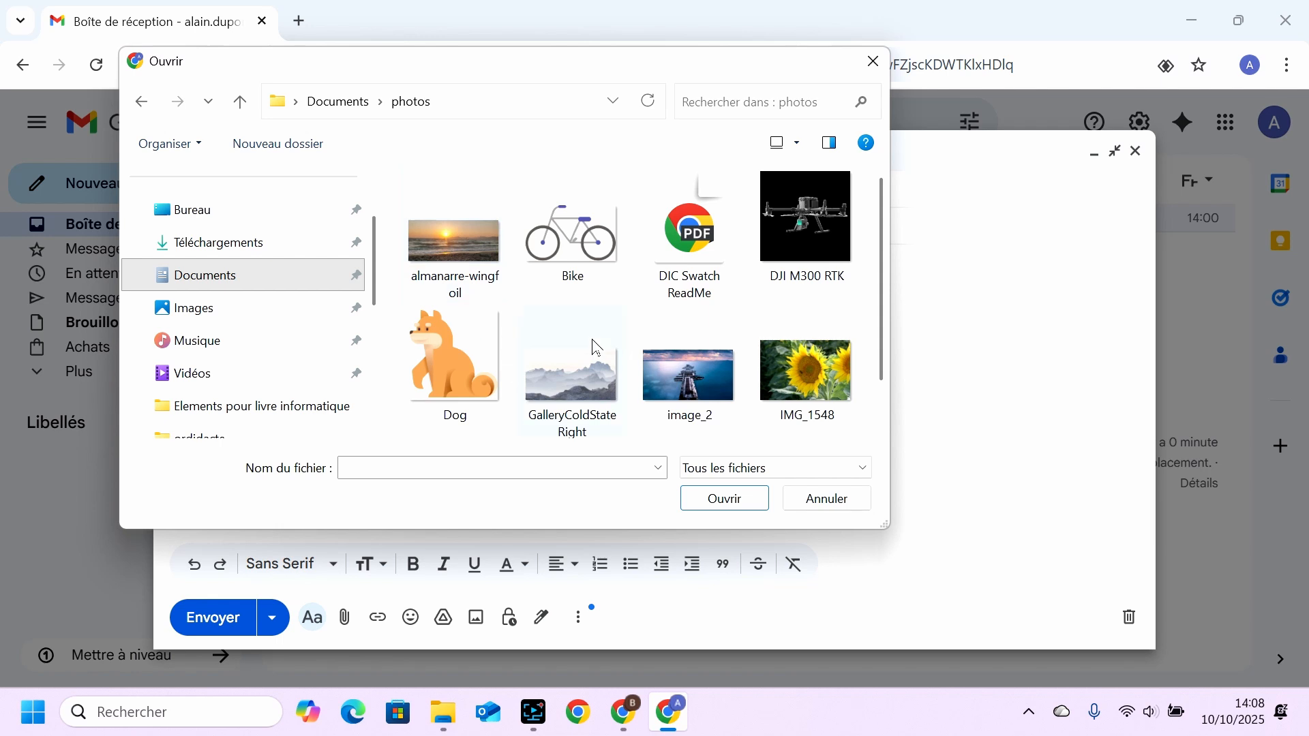
click(469, 251)
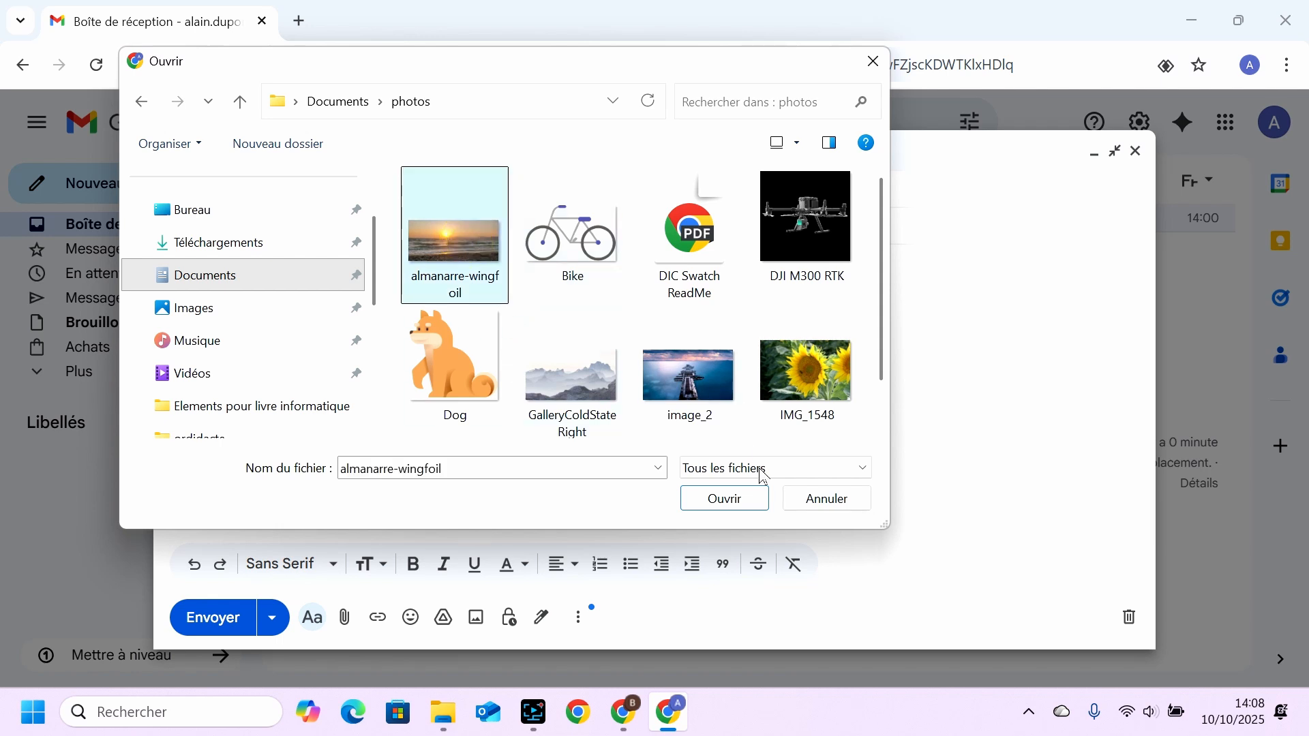
click(724, 501)
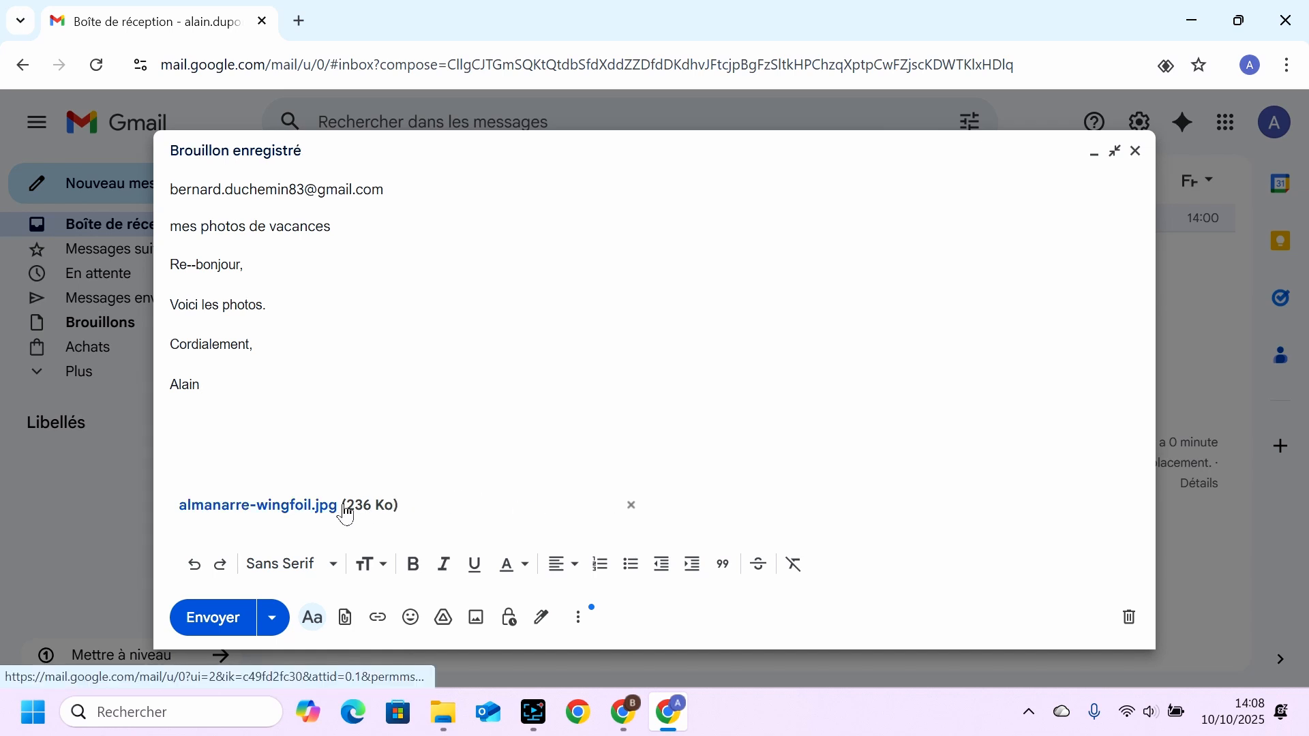
Attach the GalleryColdStateRight and rade-toulon pictures together from the photos folder, leaving image_2 out of the selection.
click(350, 621)
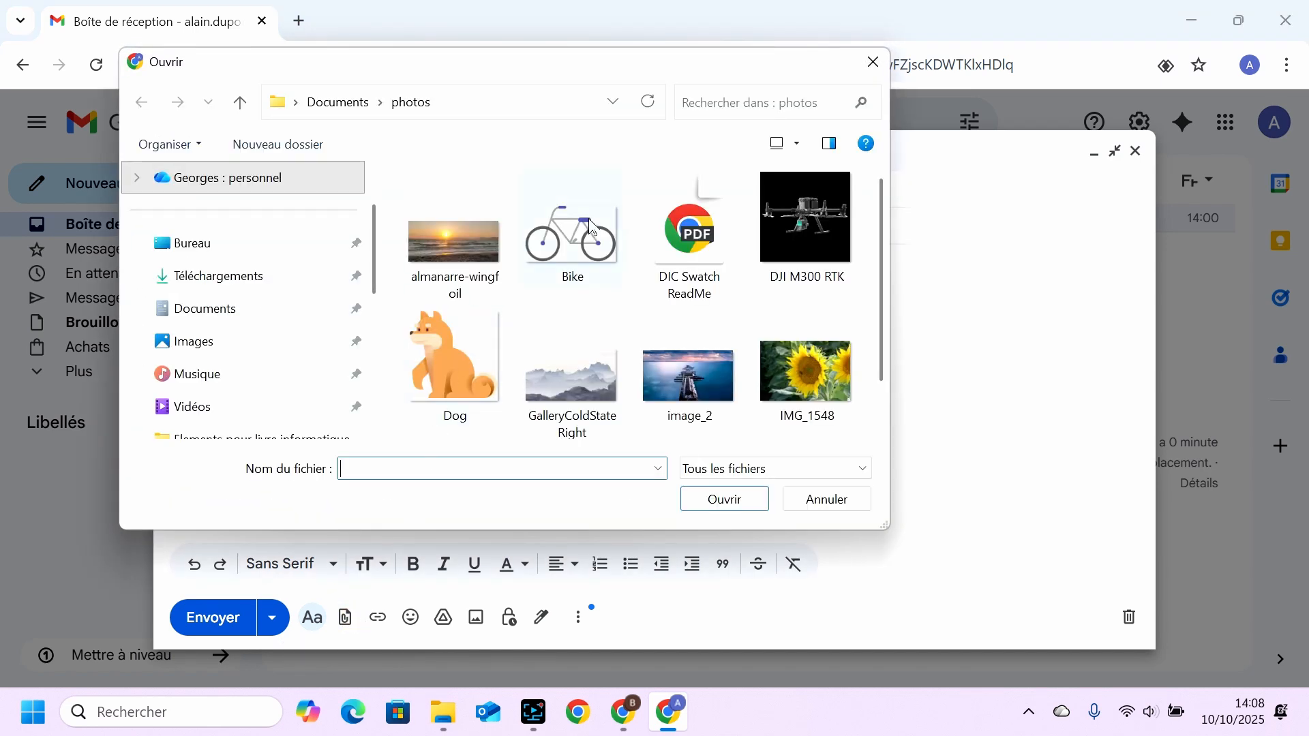
click(571, 379)
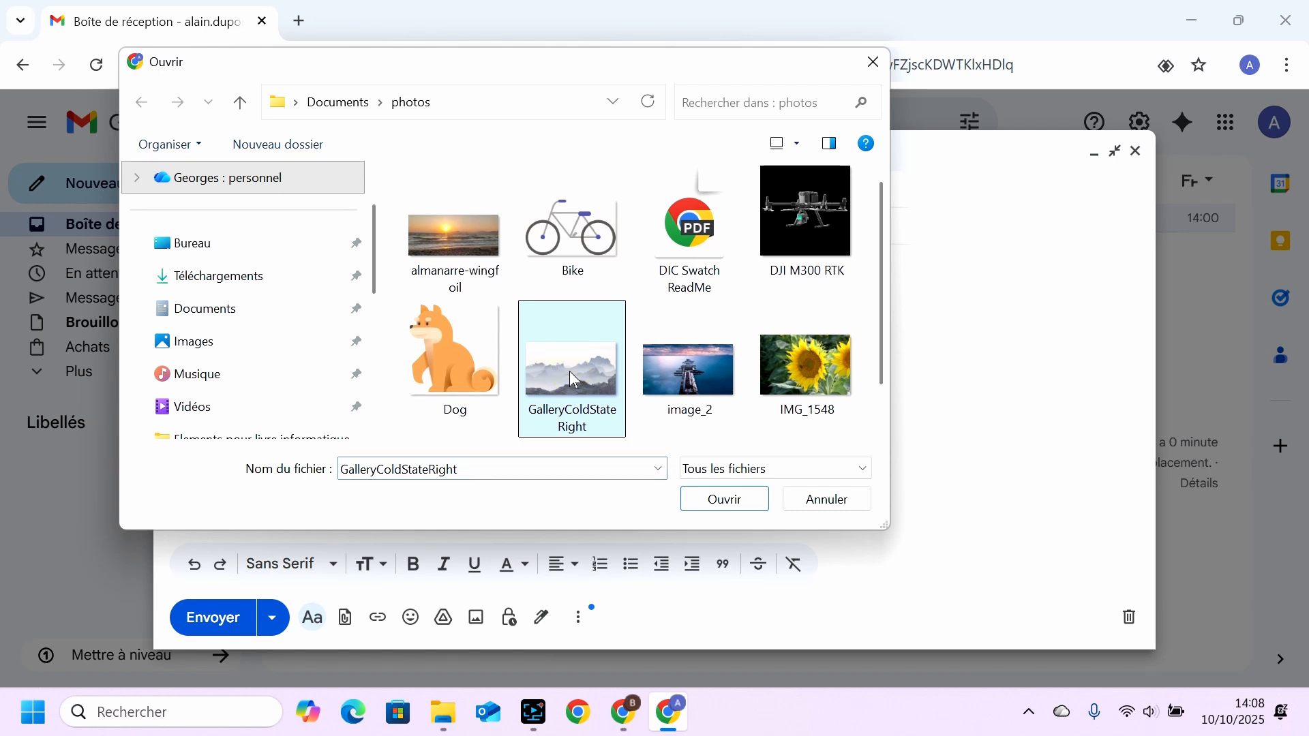
ctrl+click(702, 372)
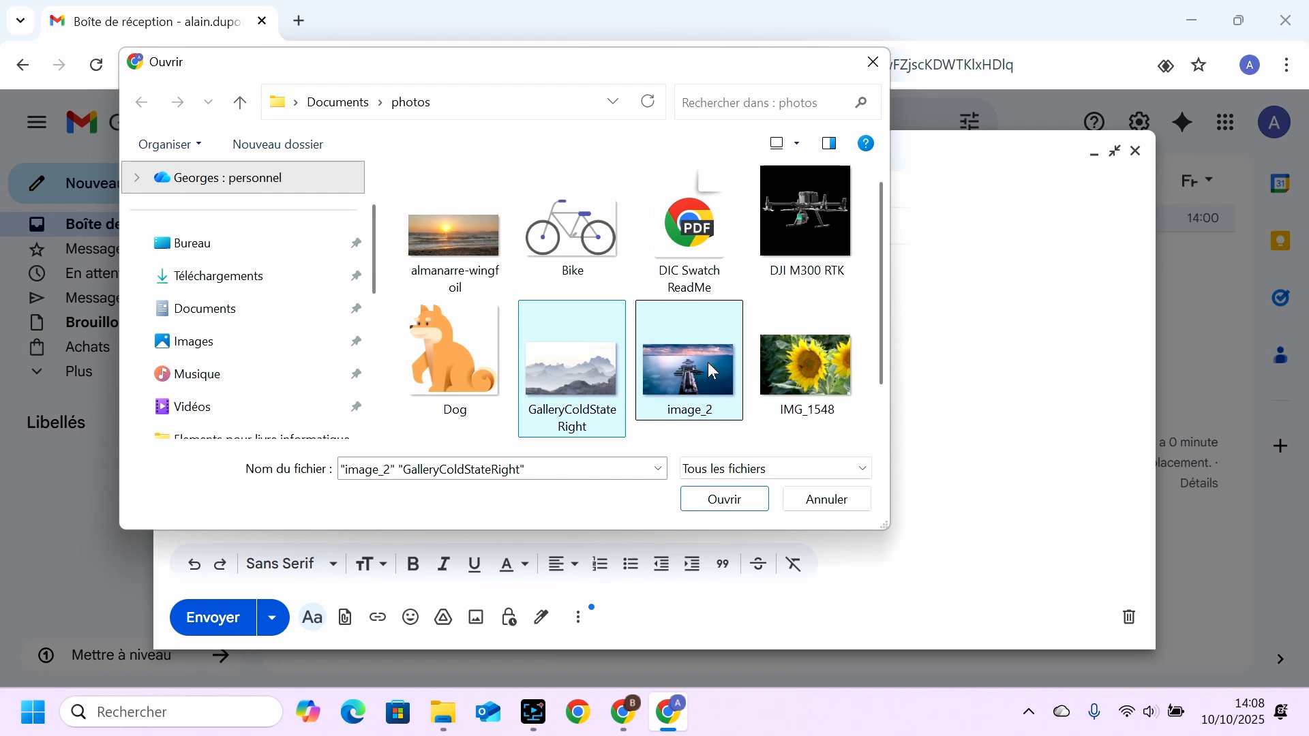
scroll(576, 341, down, 1)
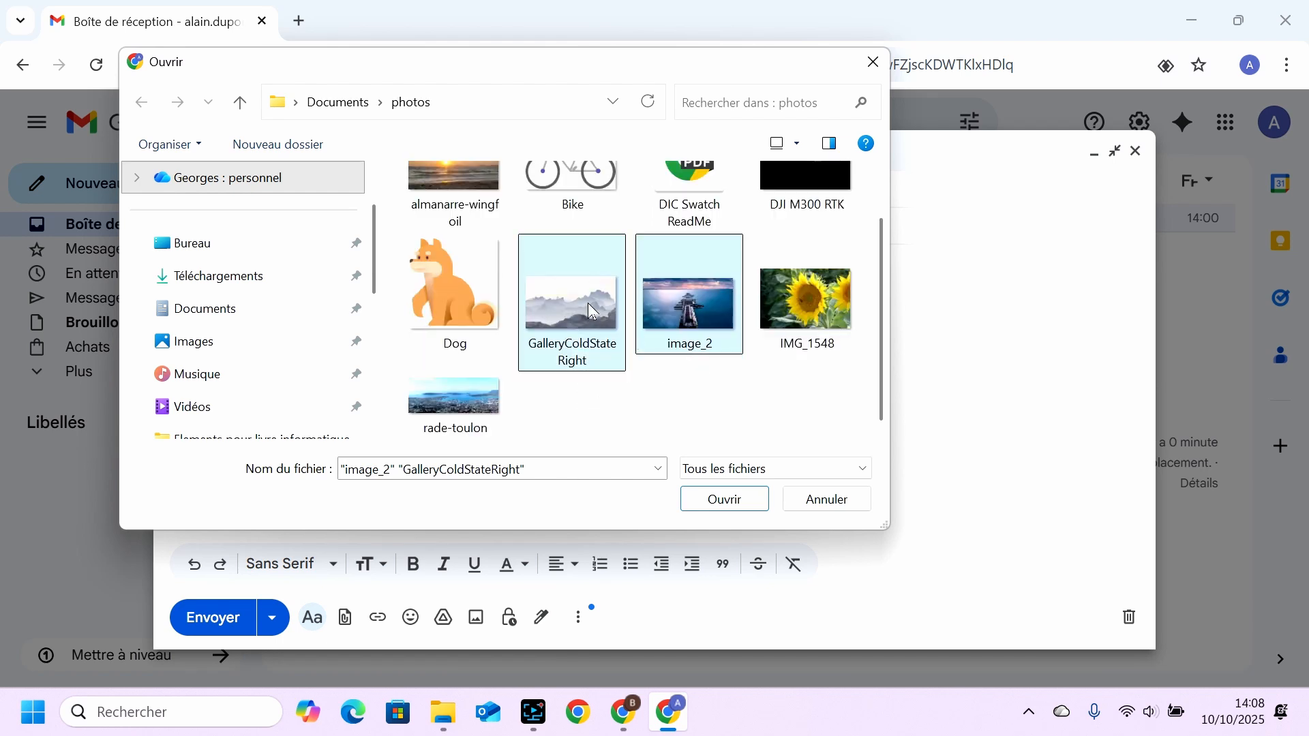
ctrl+click(467, 396)
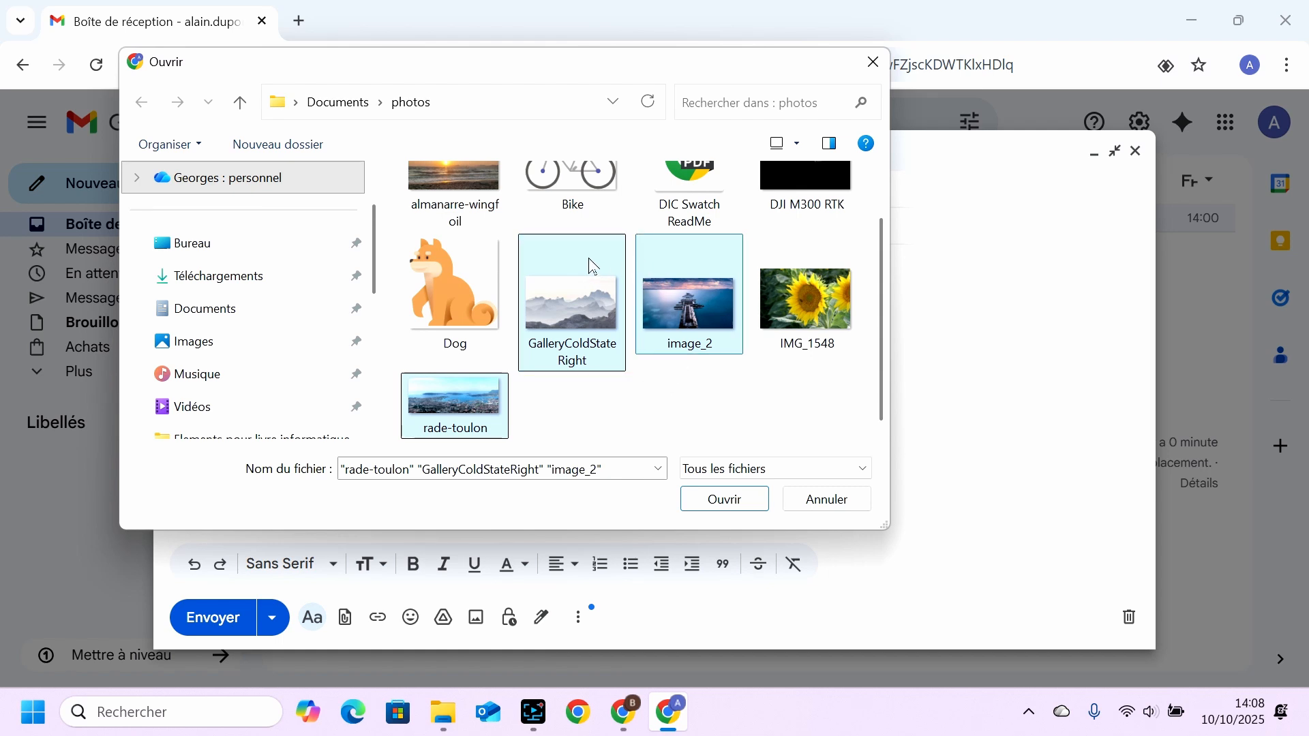
ctrl+click(722, 268)
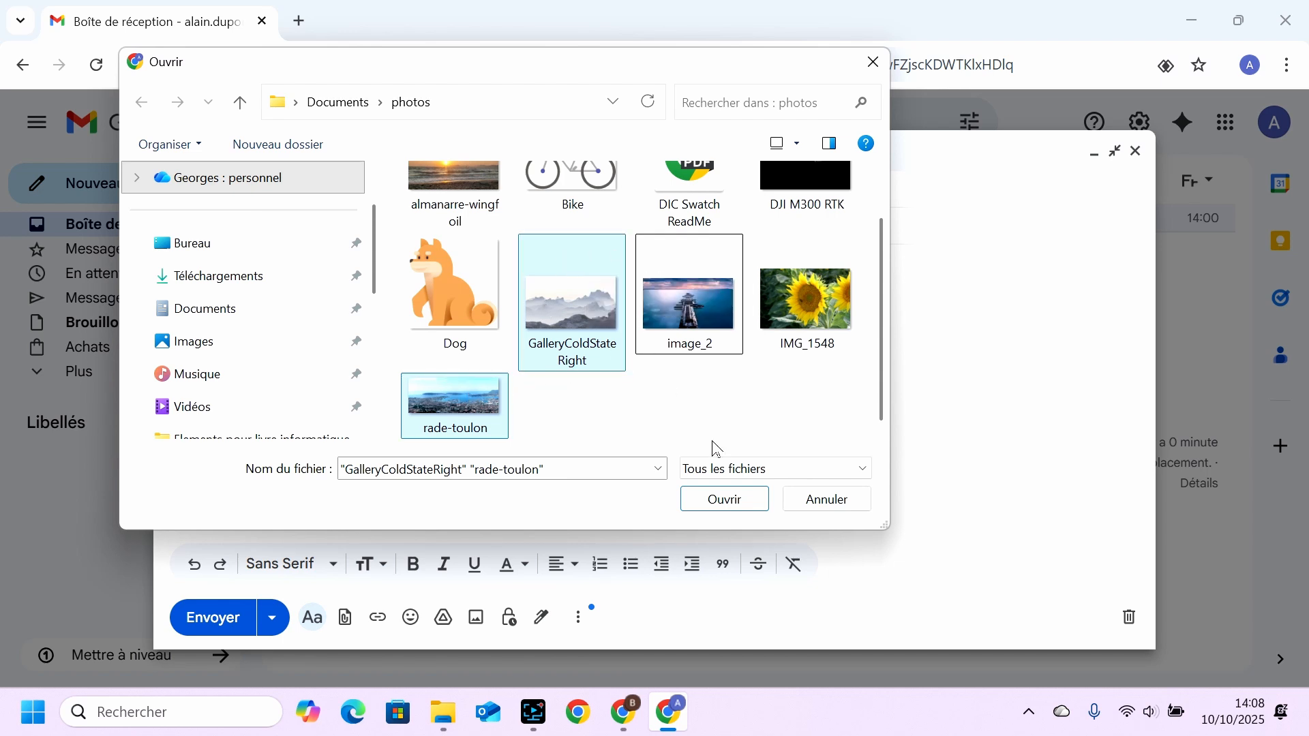
click(721, 502)
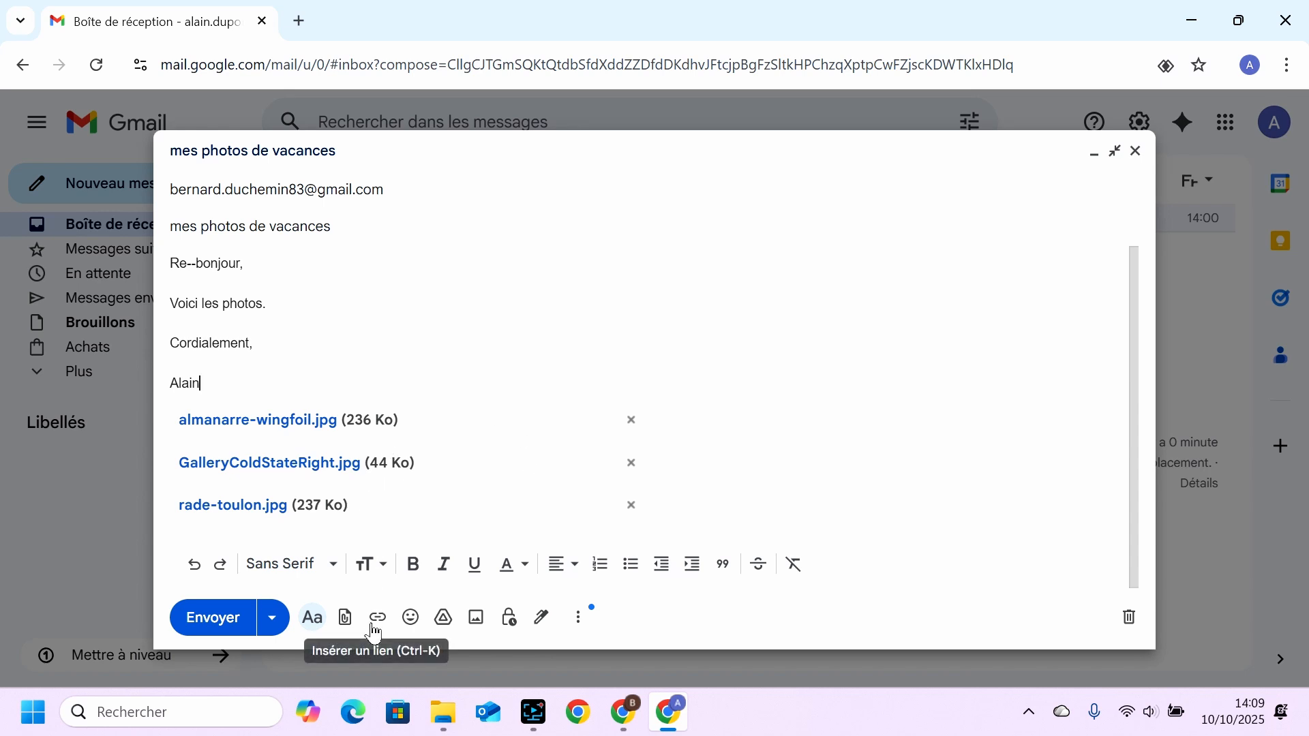
Attach Cheerful Holiday Rock Instrumental from the musique folder in Documents and send the email.
click(345, 619)
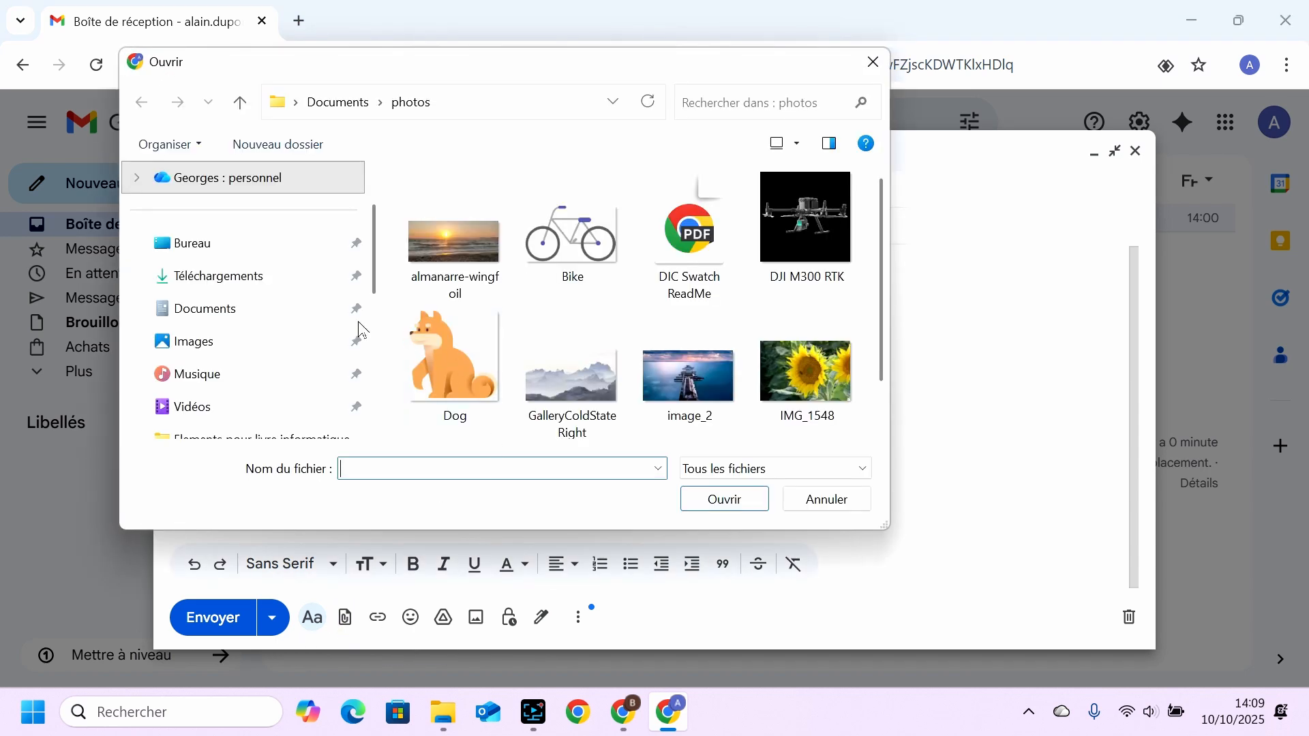
click(214, 313)
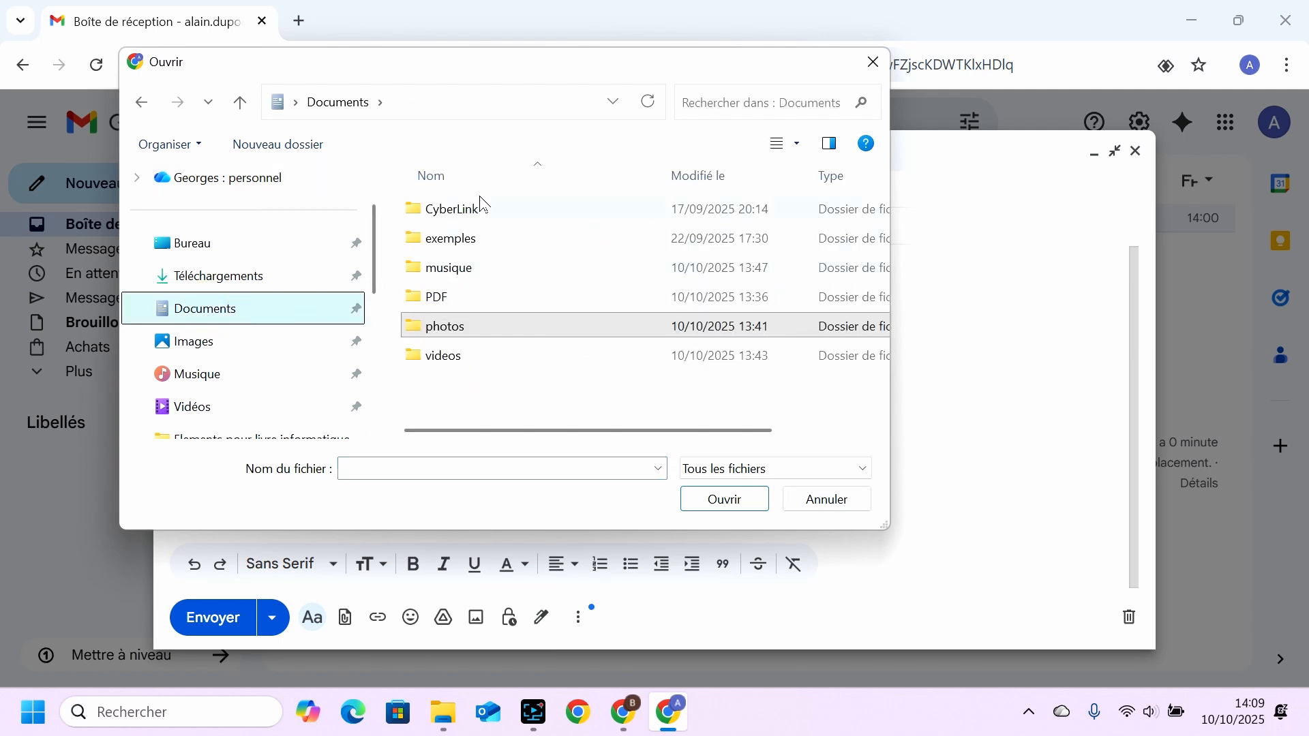
double_click(441, 270)
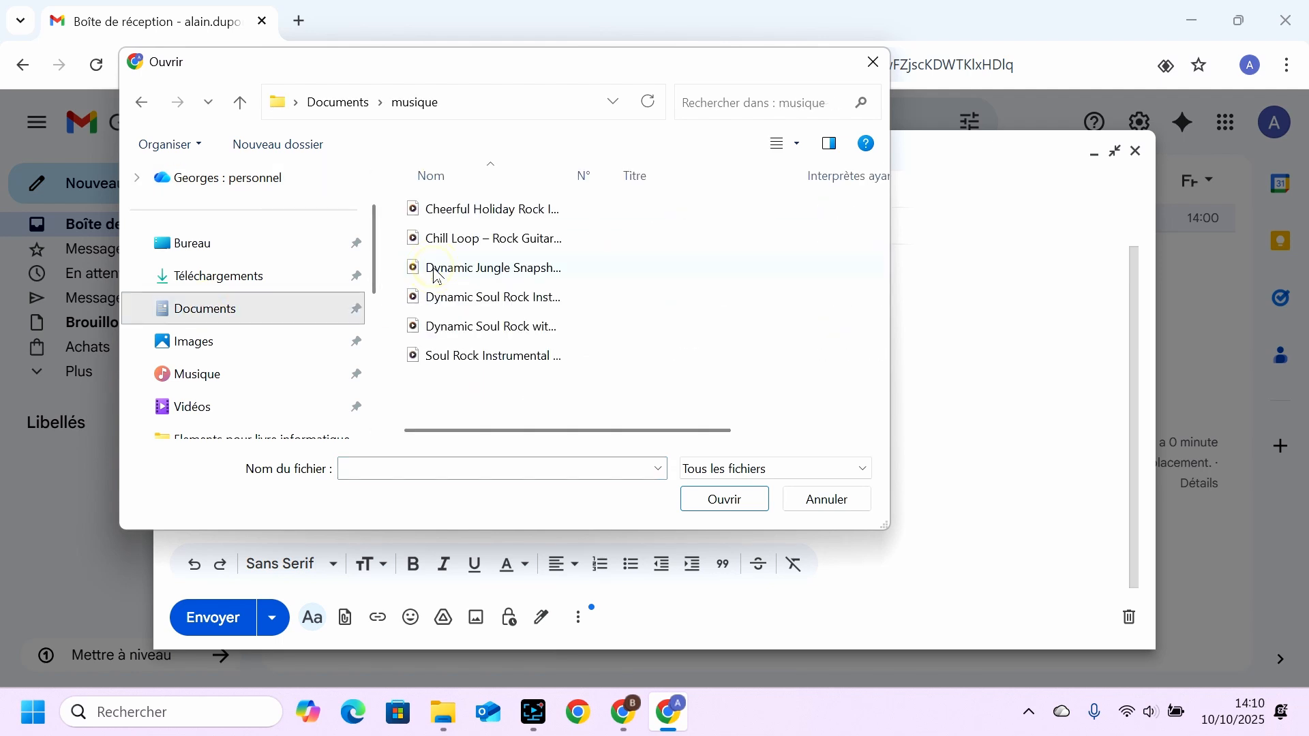
click(510, 211)
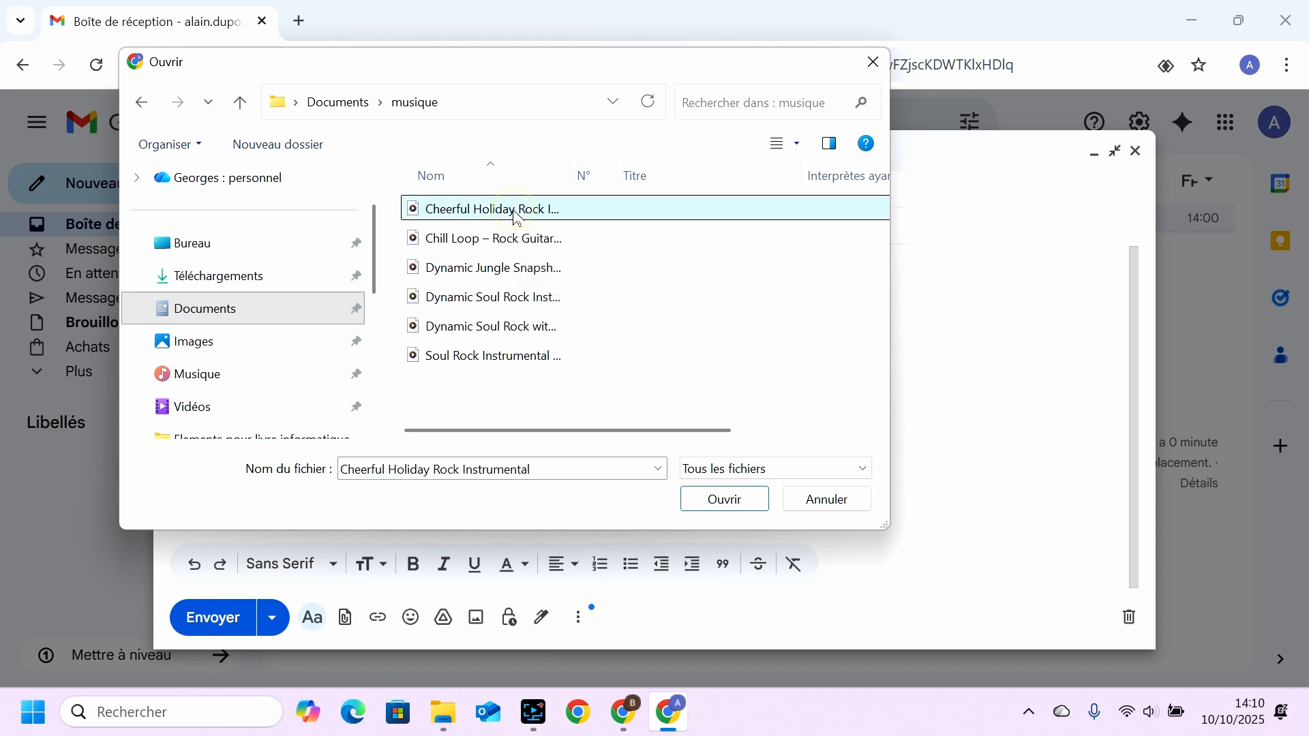
click(726, 499)
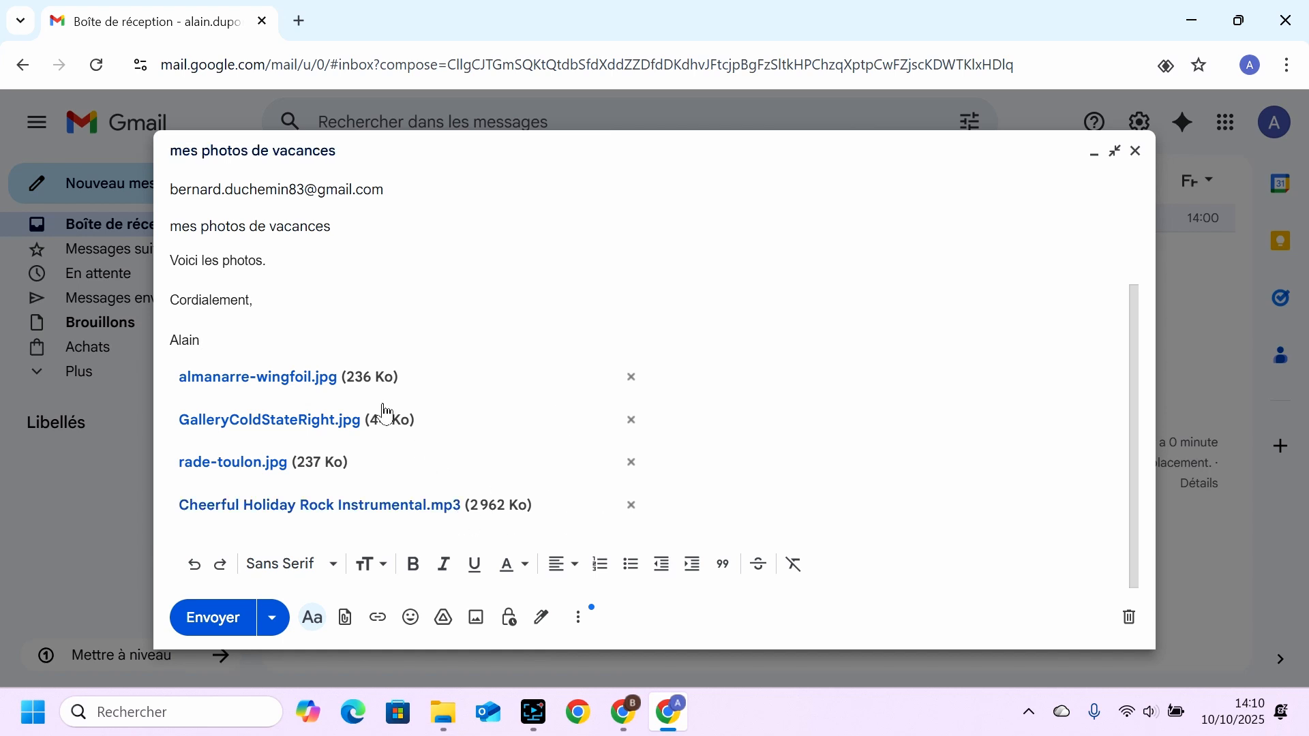
click(219, 618)
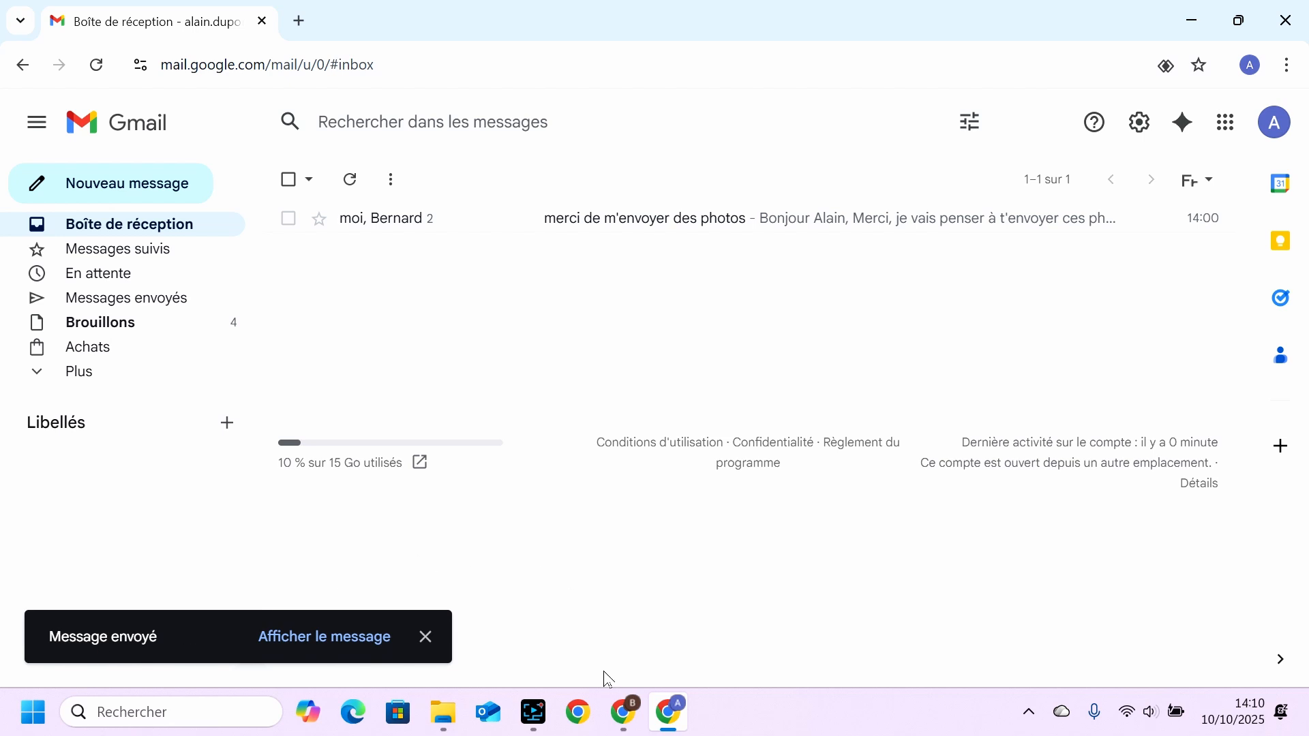
Switch to the recipient's Chrome window, open the Gmail inbox there and dismiss the getting-started suggestions.
mouse_move(626, 721)
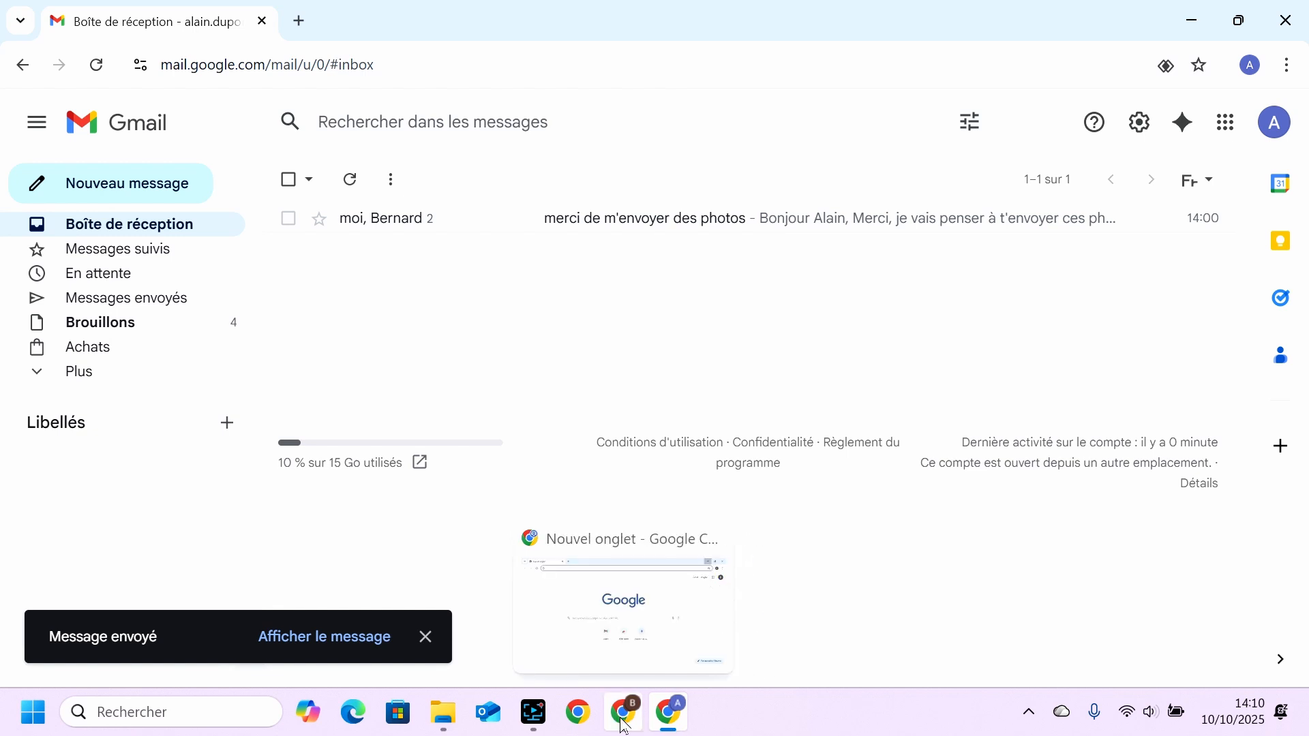
click(625, 722)
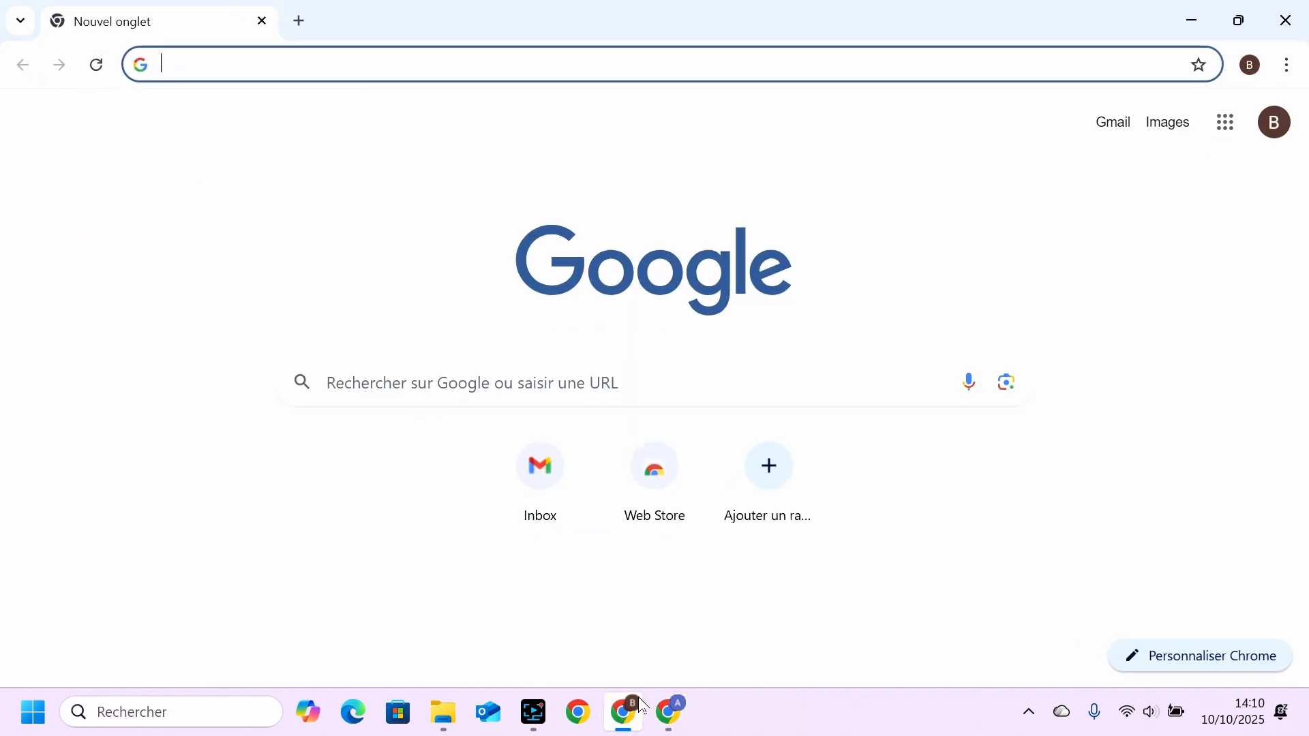
click(1111, 130)
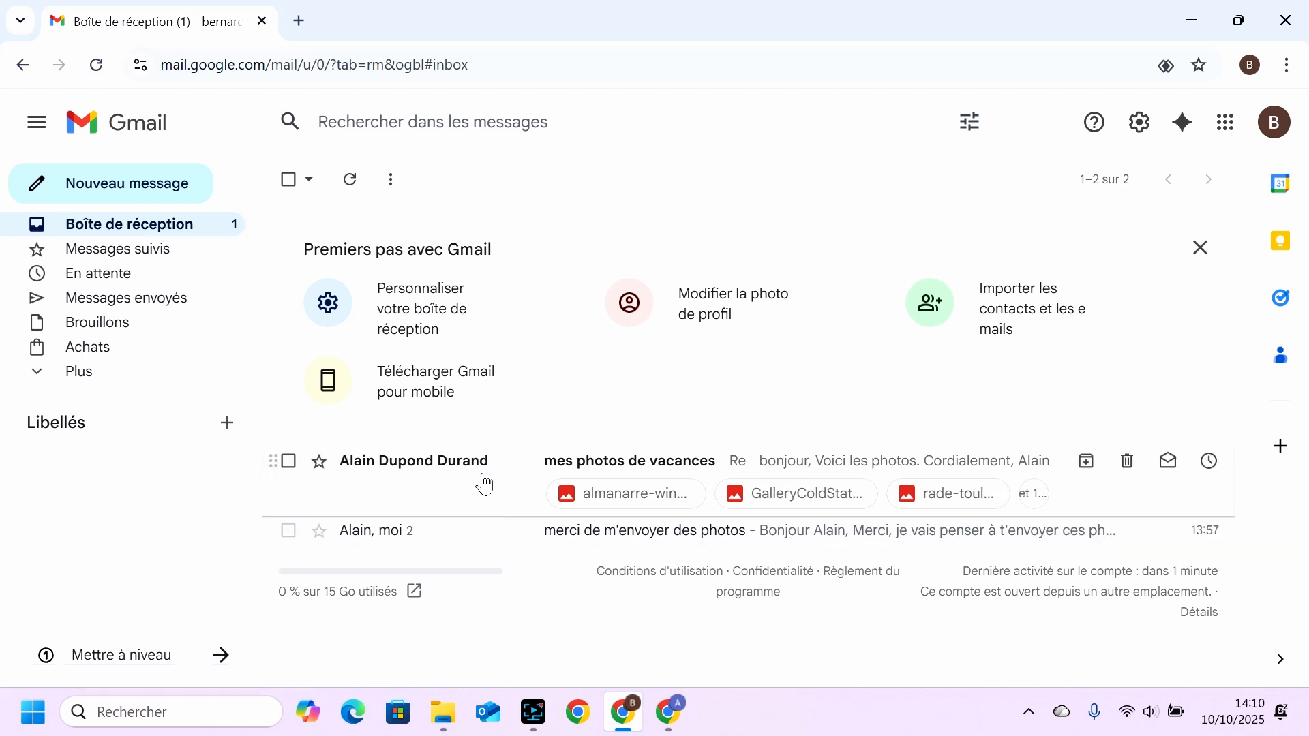
click(1201, 248)
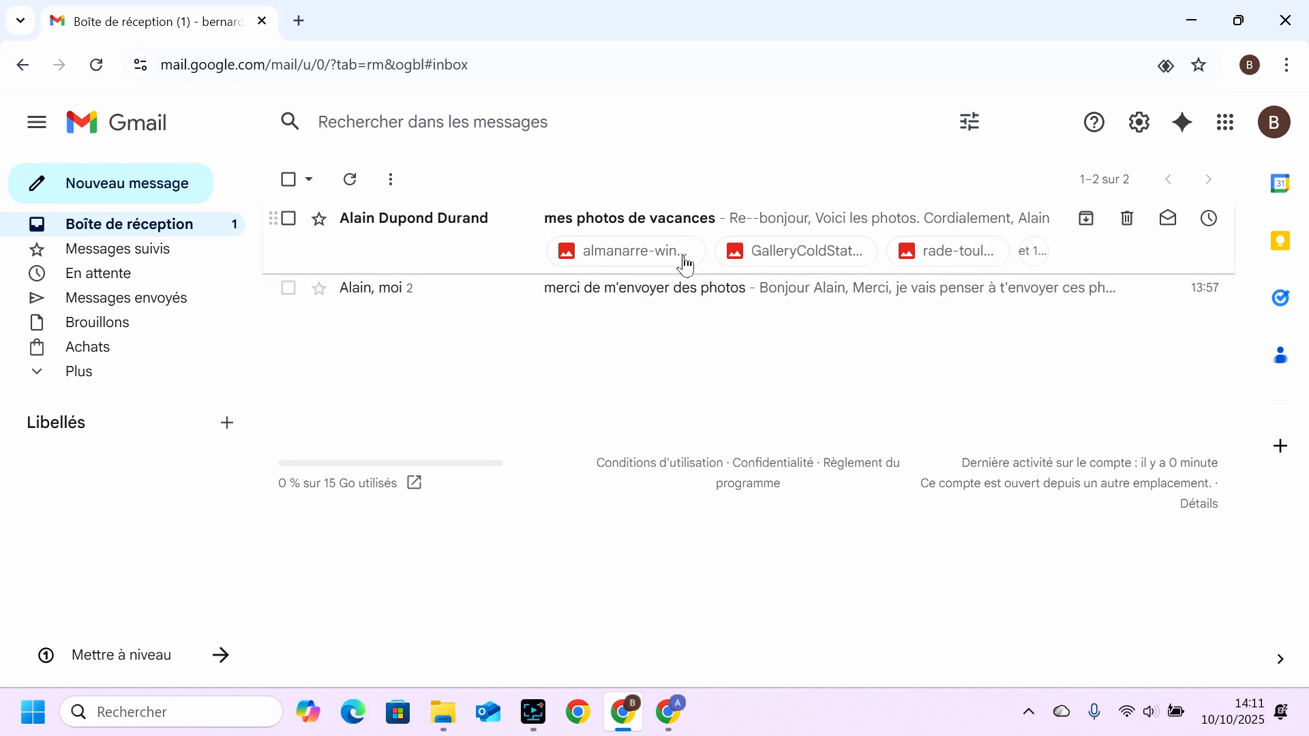
Open the received message "mes photos de vacances" and check its sender and recipient details.
click(473, 225)
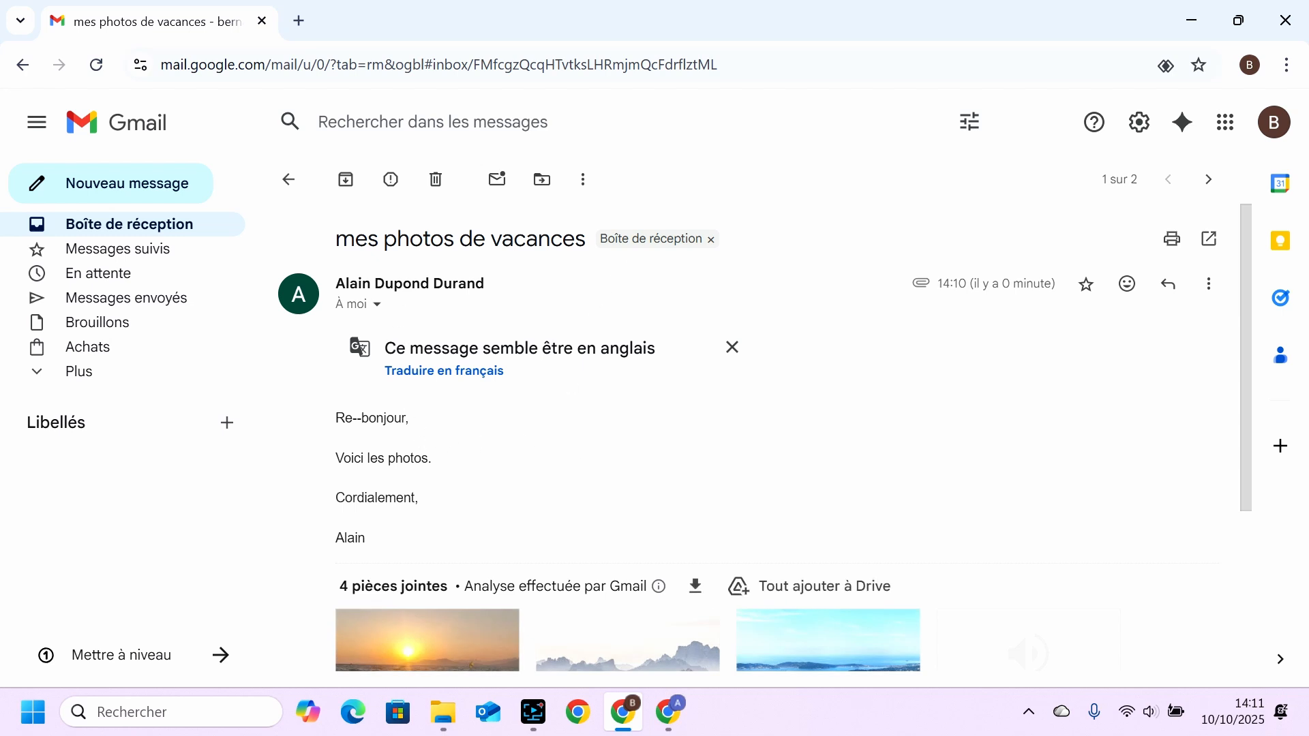
click(378, 306)
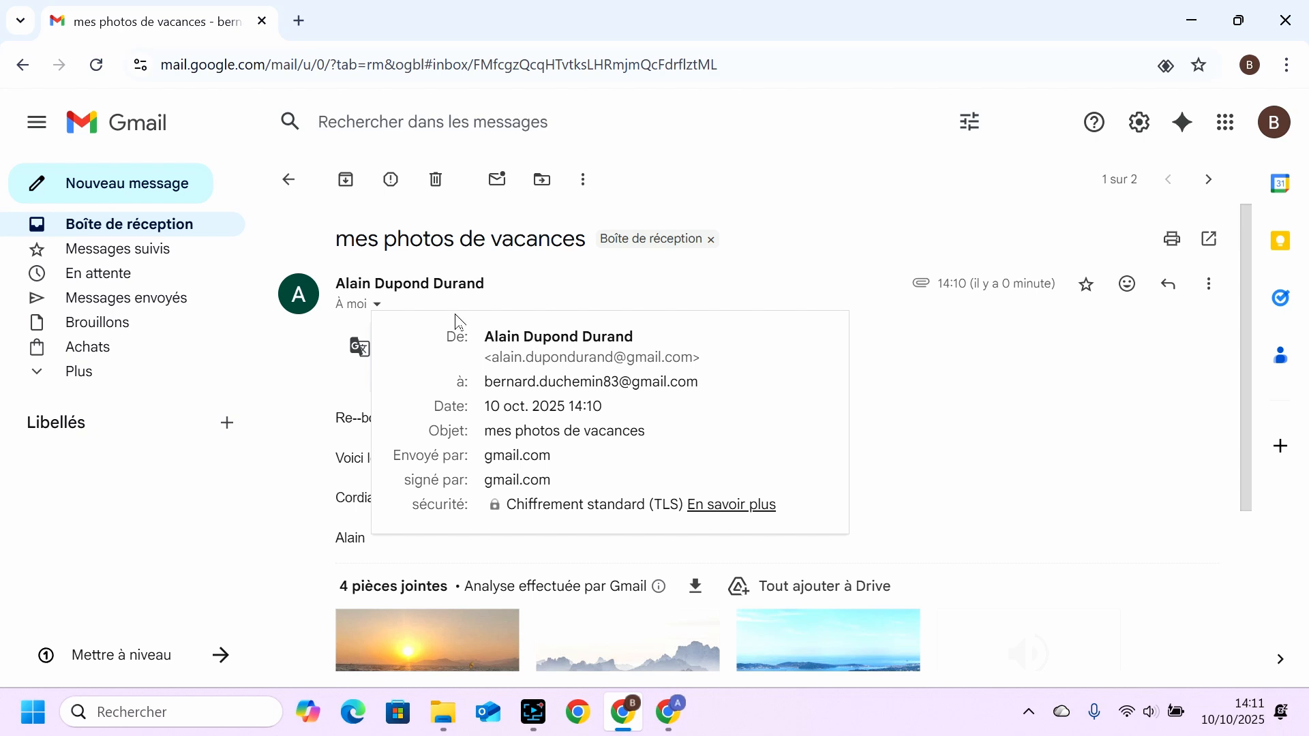
click(547, 290)
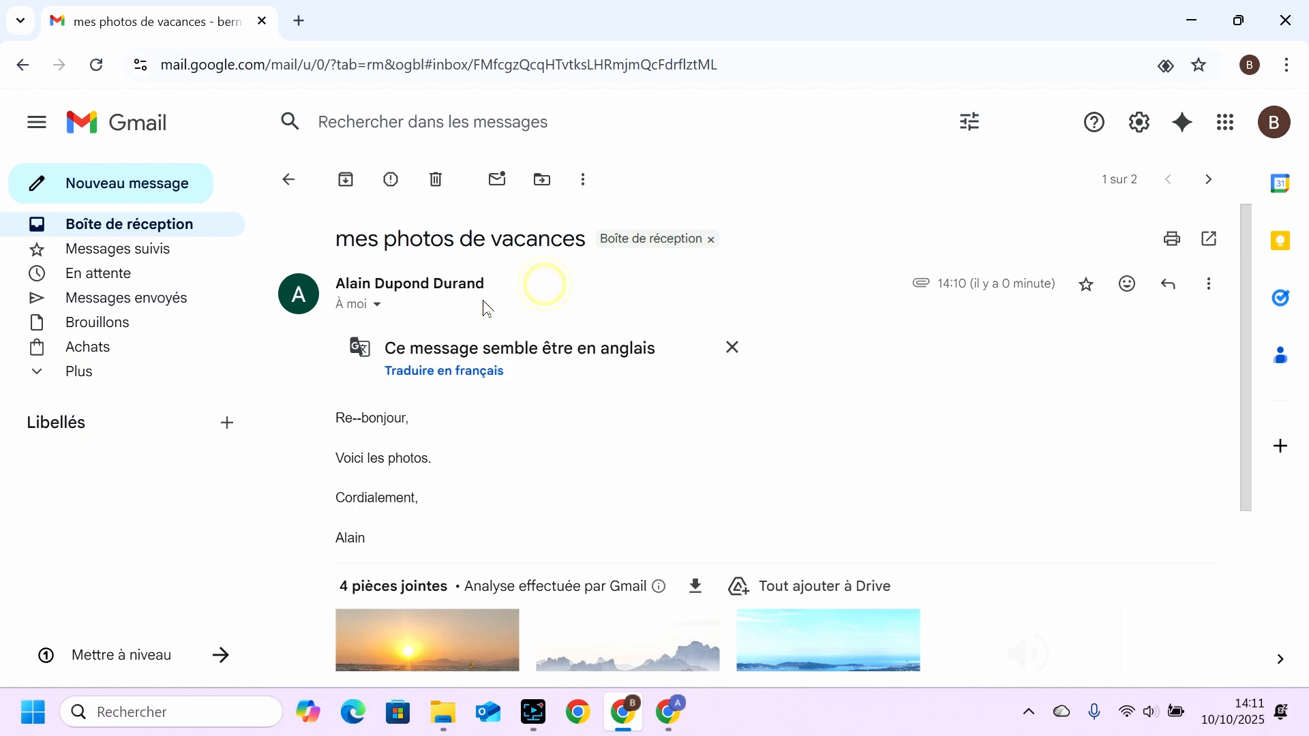
Review the received message's attachments and download the almanarre-wingfoil.jpg picture on its own.
scroll(487, 436, down, 3)
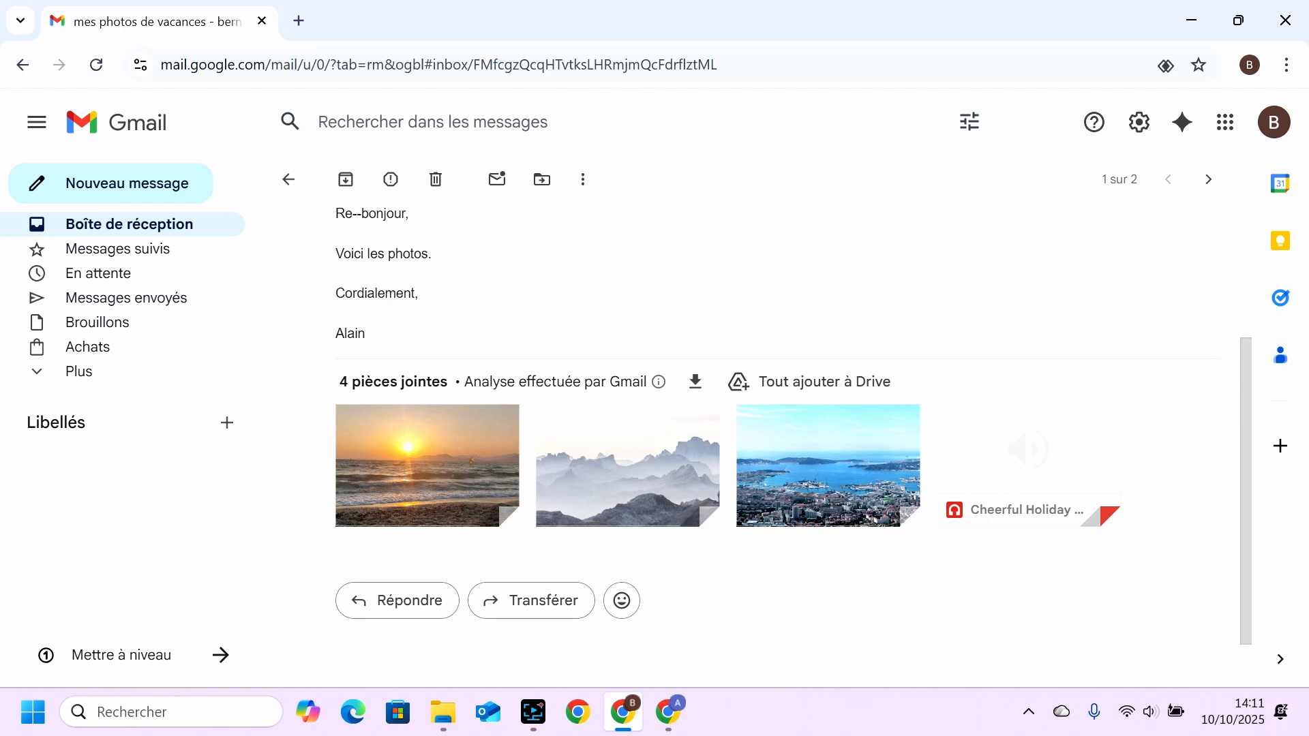
mouse_move(420, 476)
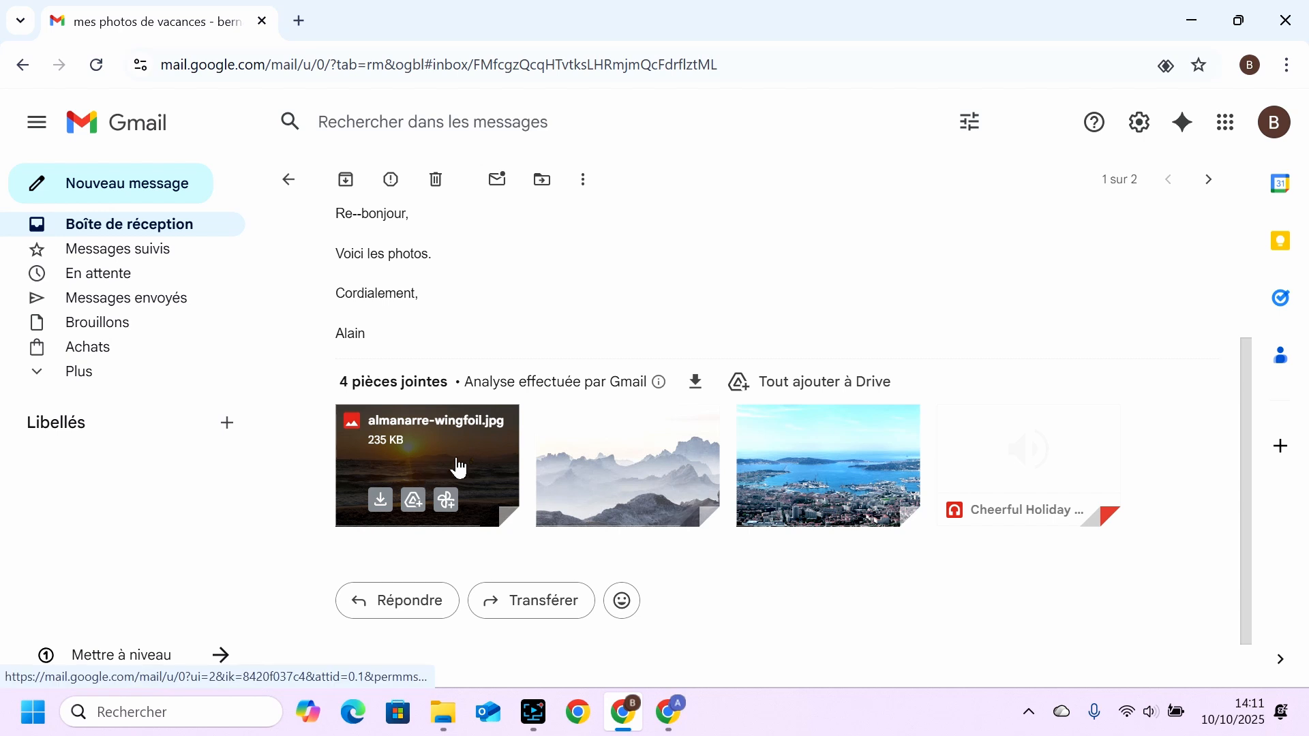
mouse_move(778, 460)
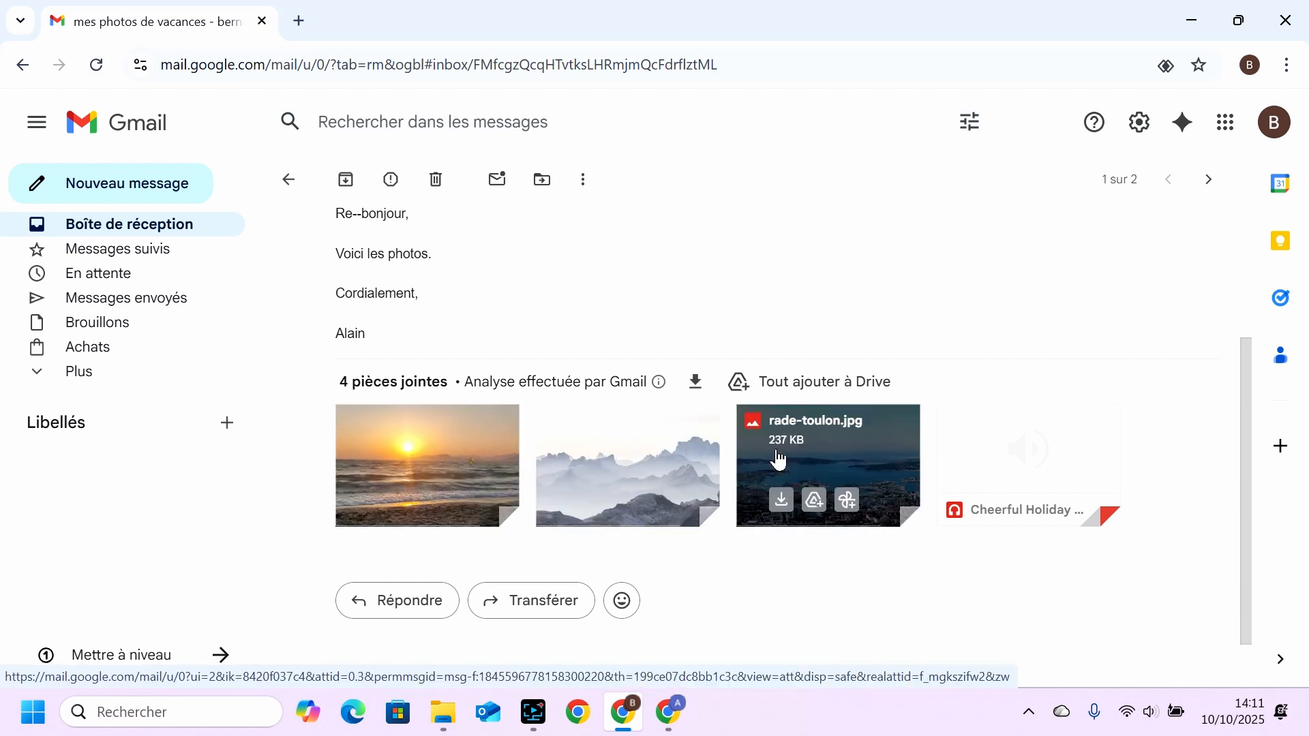
mouse_move(479, 459)
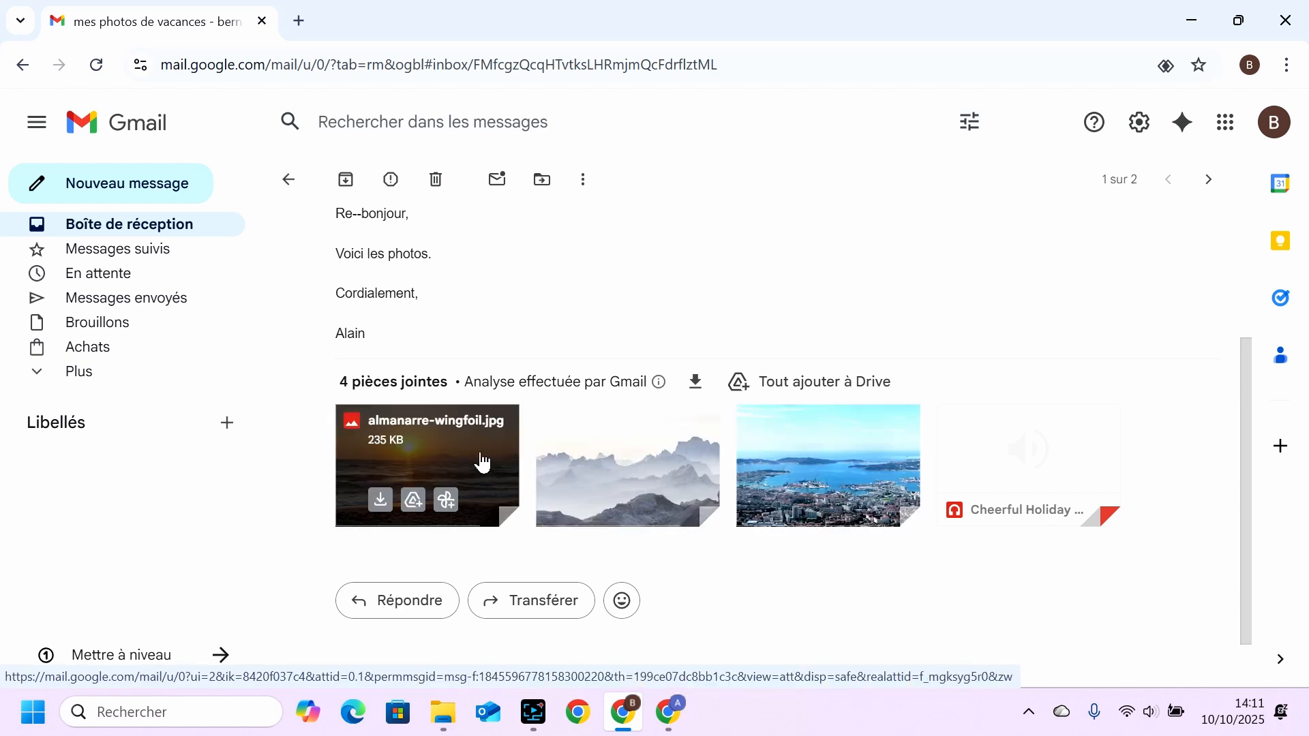
click(381, 503)
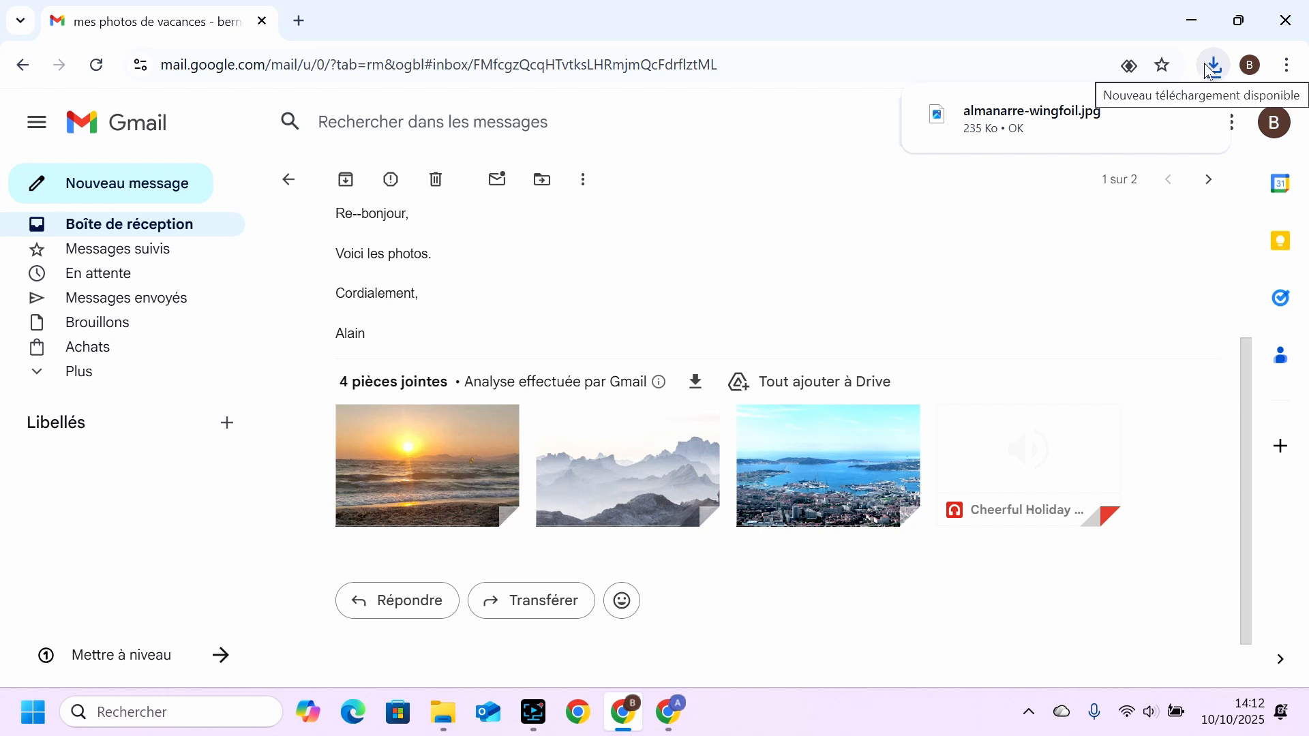
Show the downloaded almanarre-wingfoil.jpg in its Téléchargements folder, check it and close the folder window.
mouse_move(1042, 124)
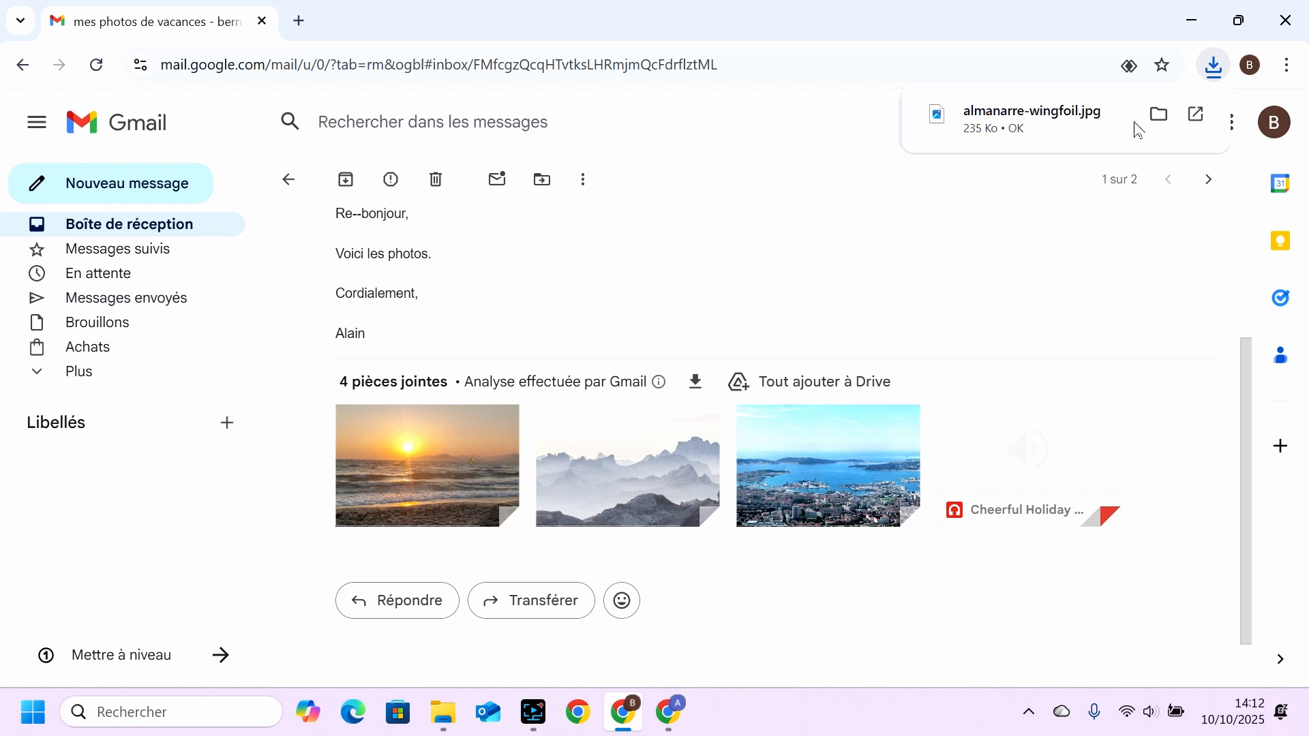
click(1162, 122)
click(1158, 116)
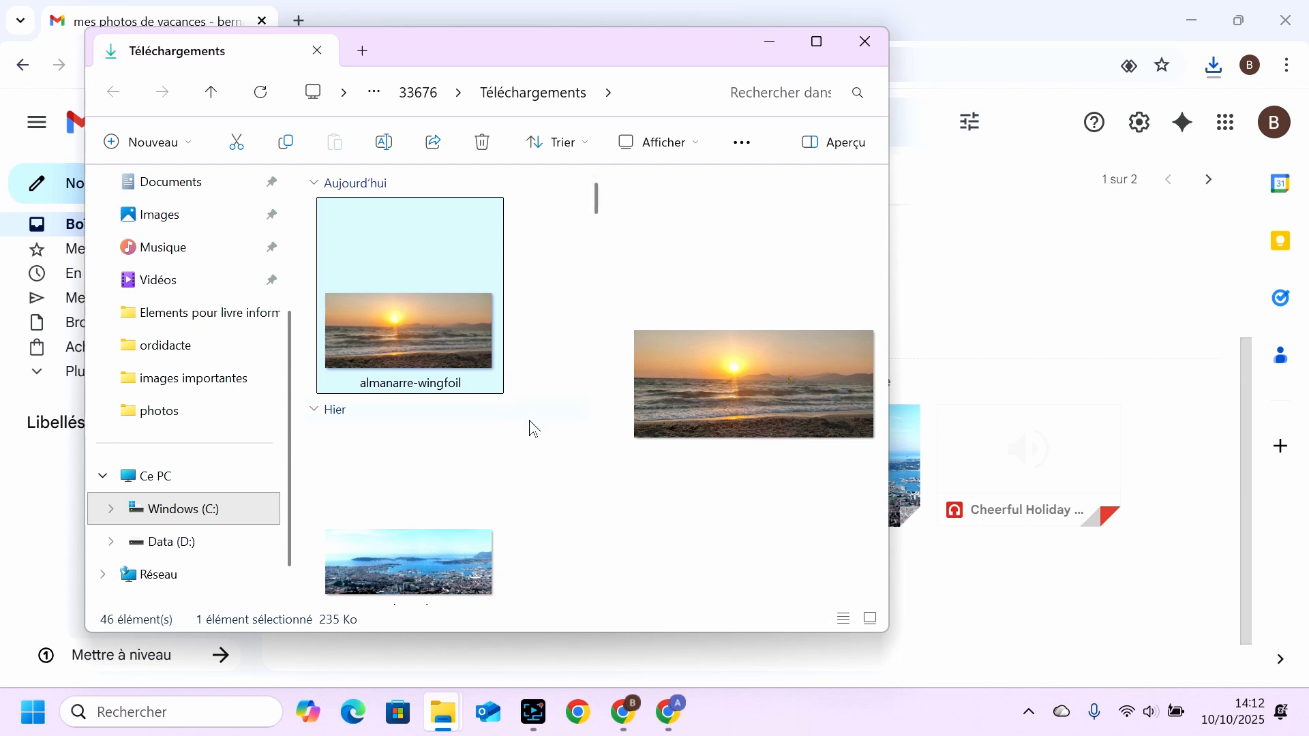
click(856, 53)
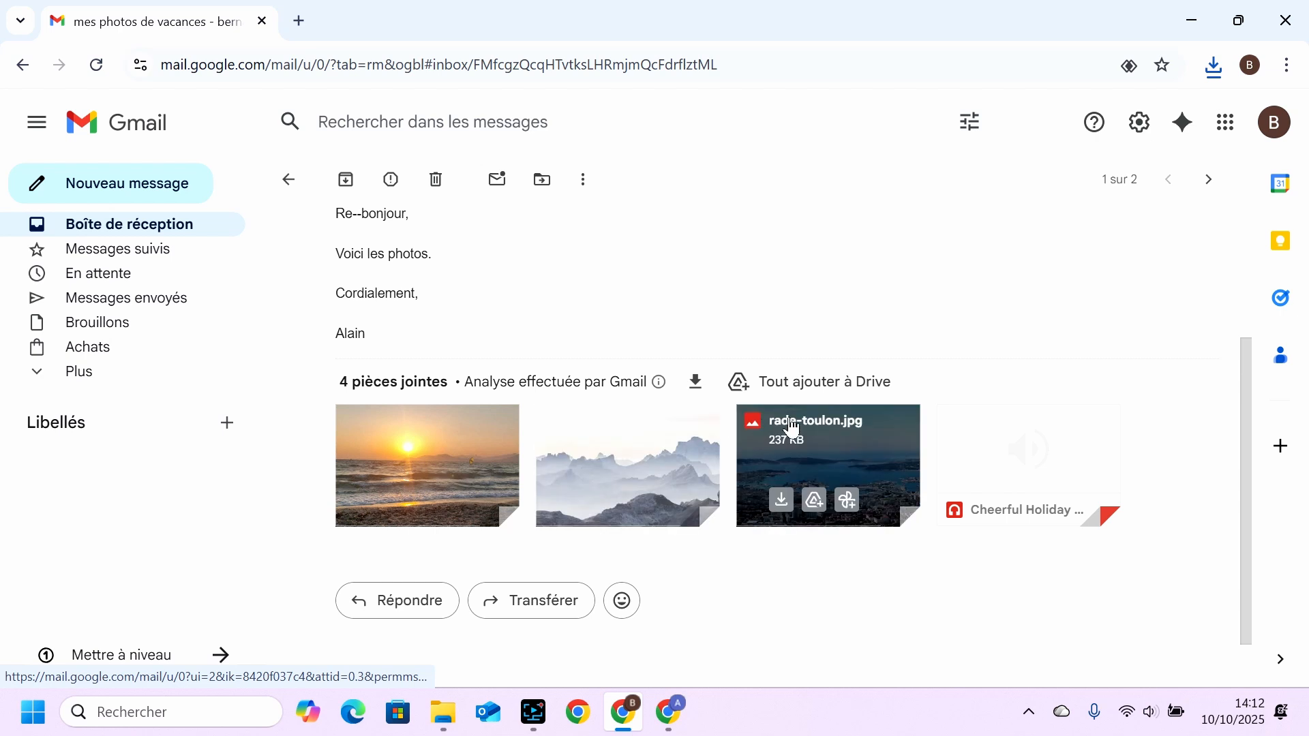
Download all the message's attachments at once and show mesphotosdevacances.zip in the Téléchargements folder.
click(695, 386)
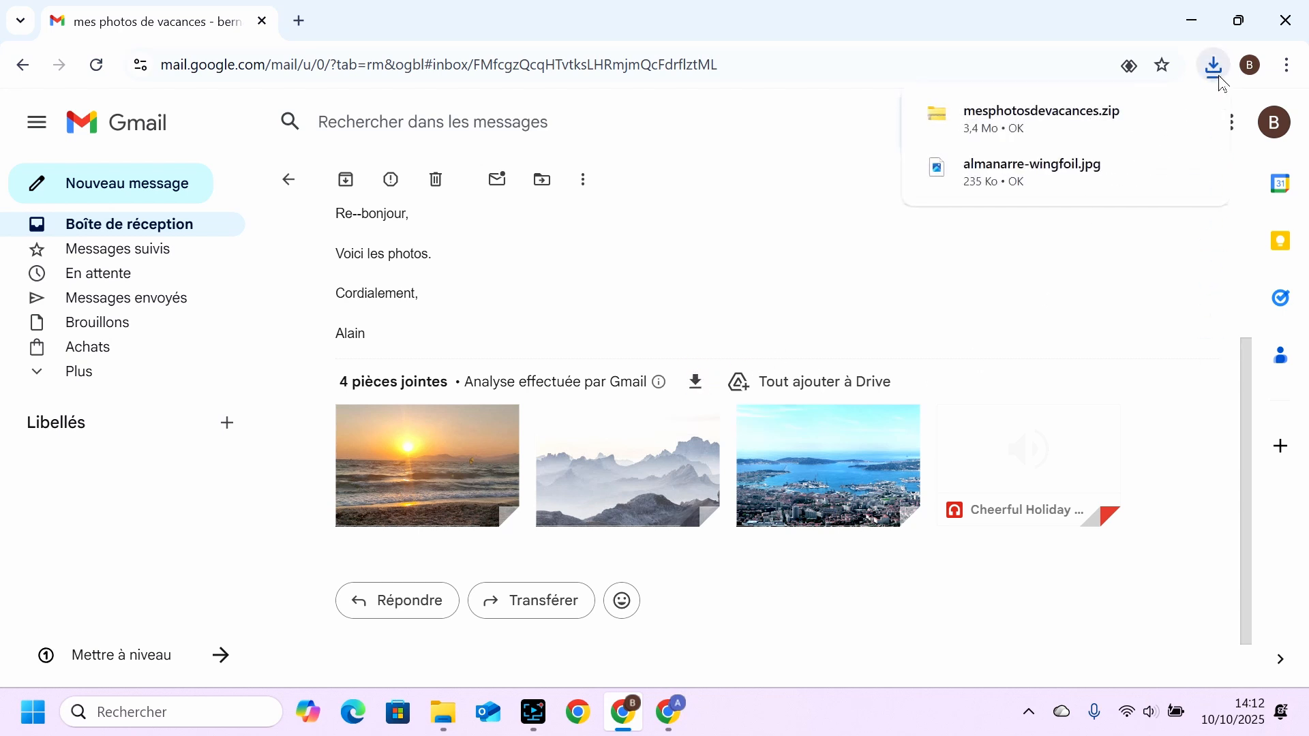
mouse_move(1182, 128)
click(1159, 116)
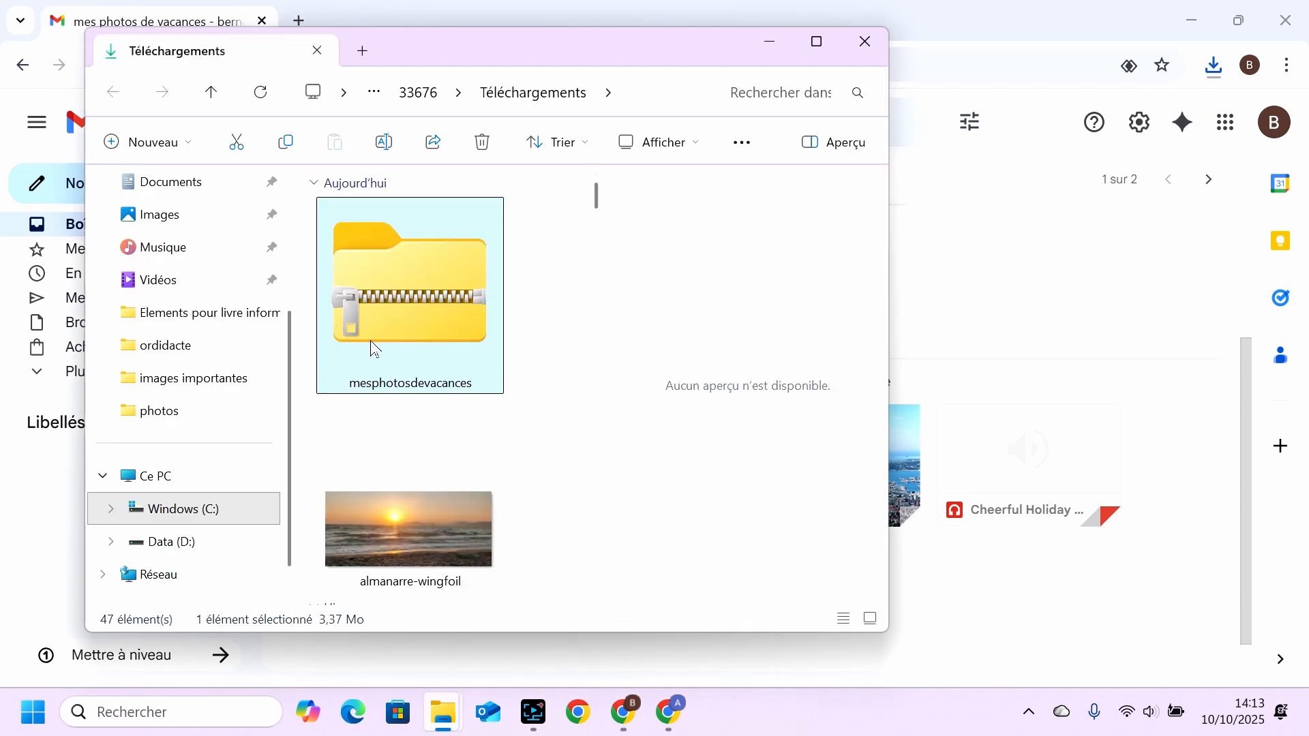
Extract the whole mesphotosdevacances archive into the photos folder in Documents, replacing the files with identical names.
right_click(437, 266)
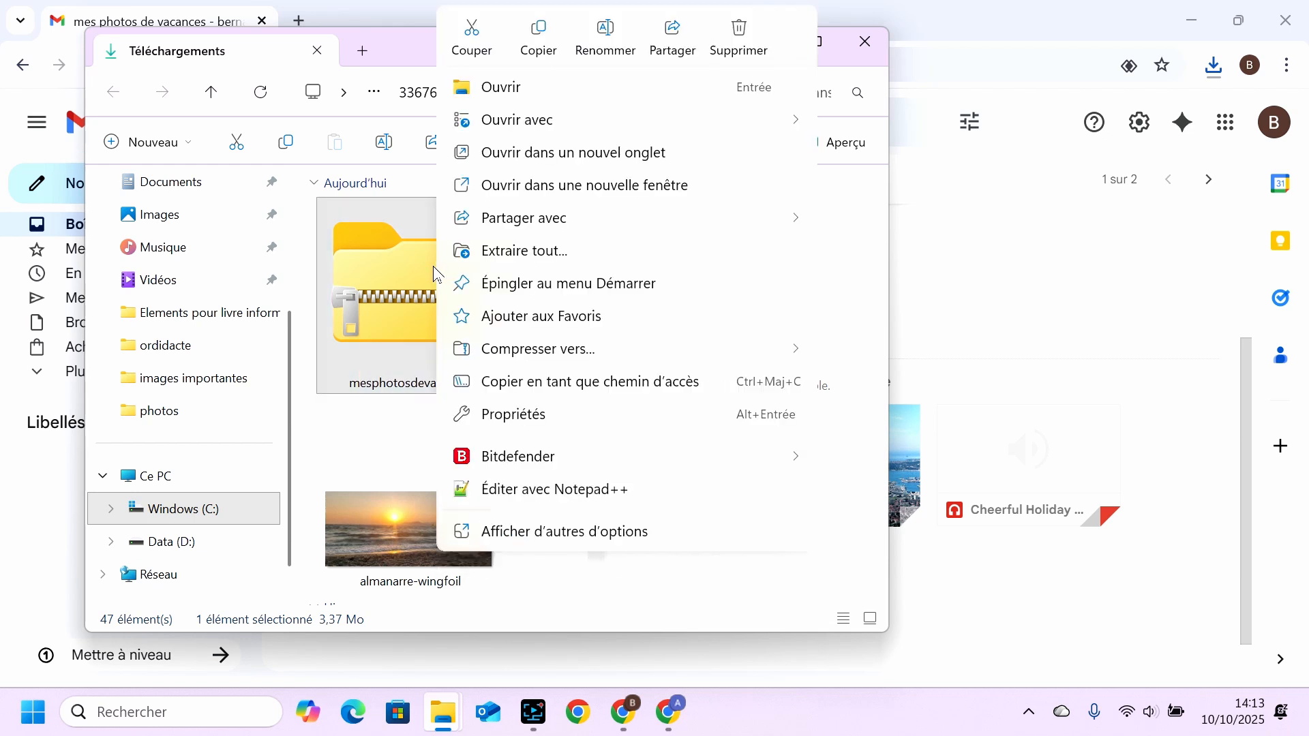
click(538, 254)
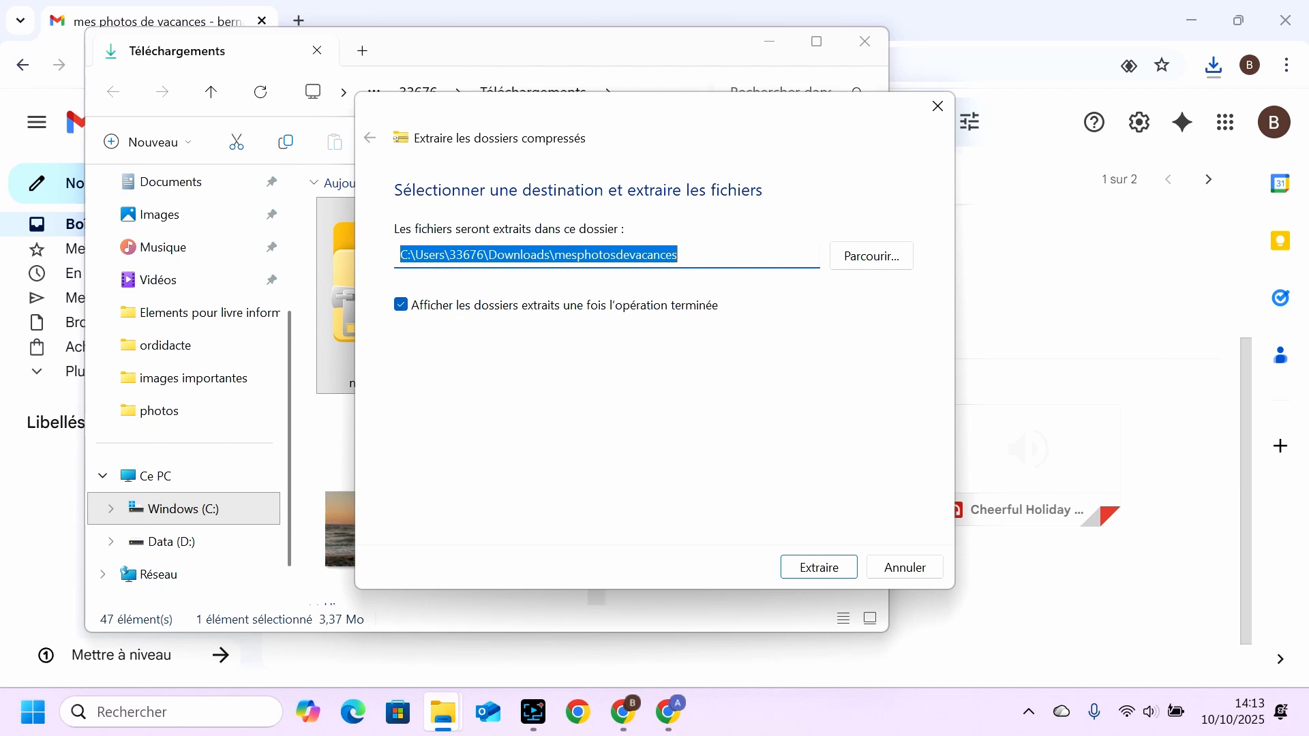
click(860, 266)
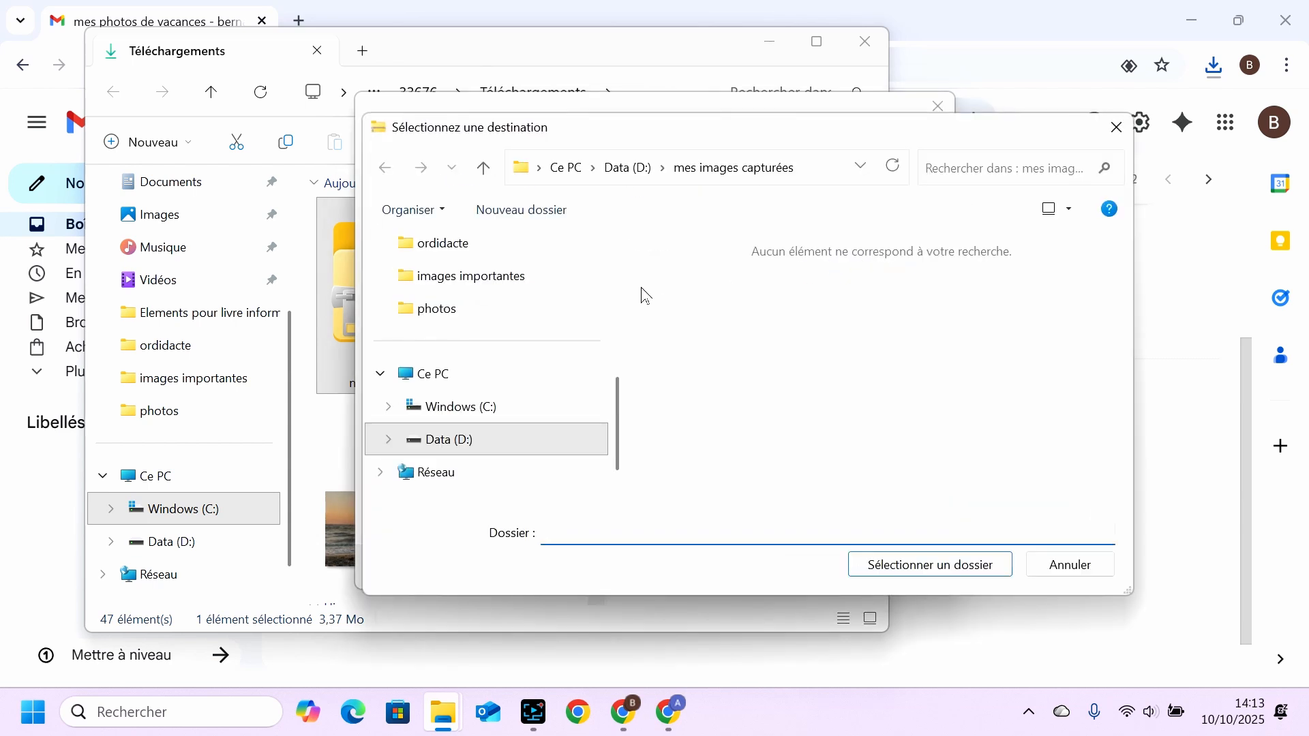
click(424, 315)
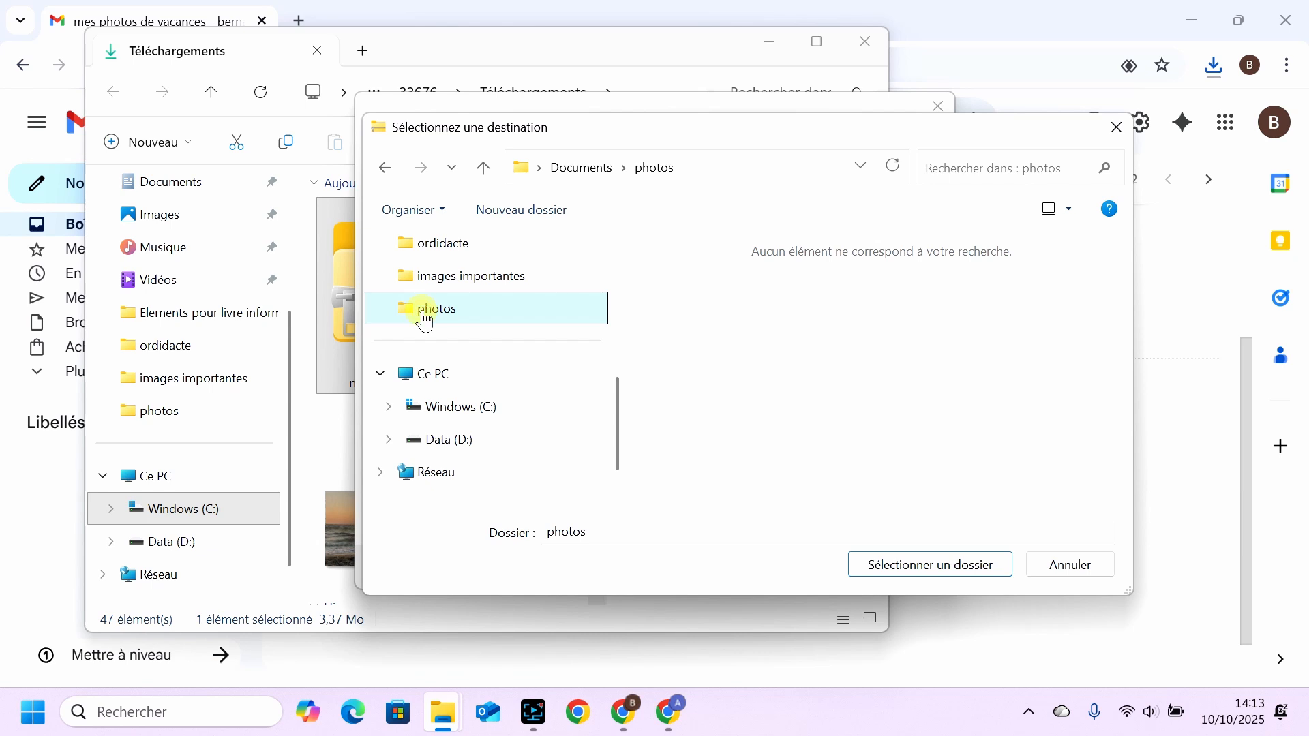
click(900, 571)
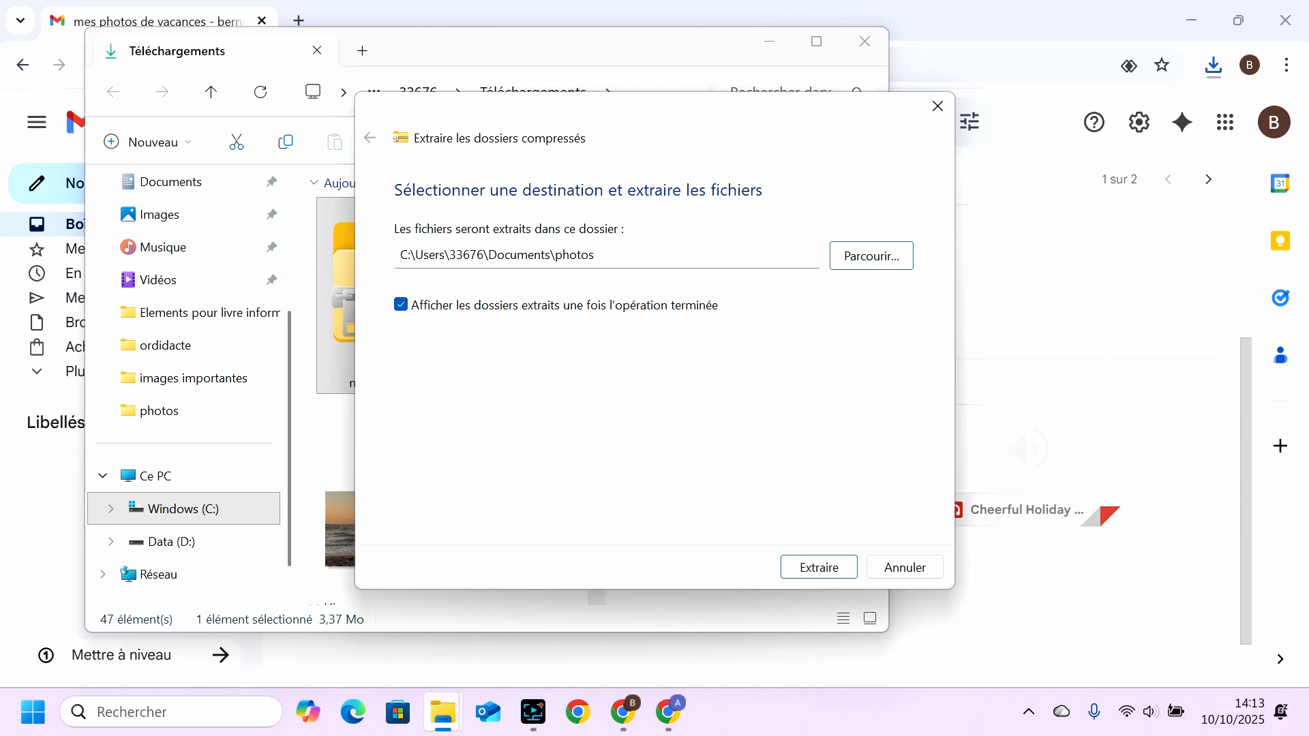
click(807, 569)
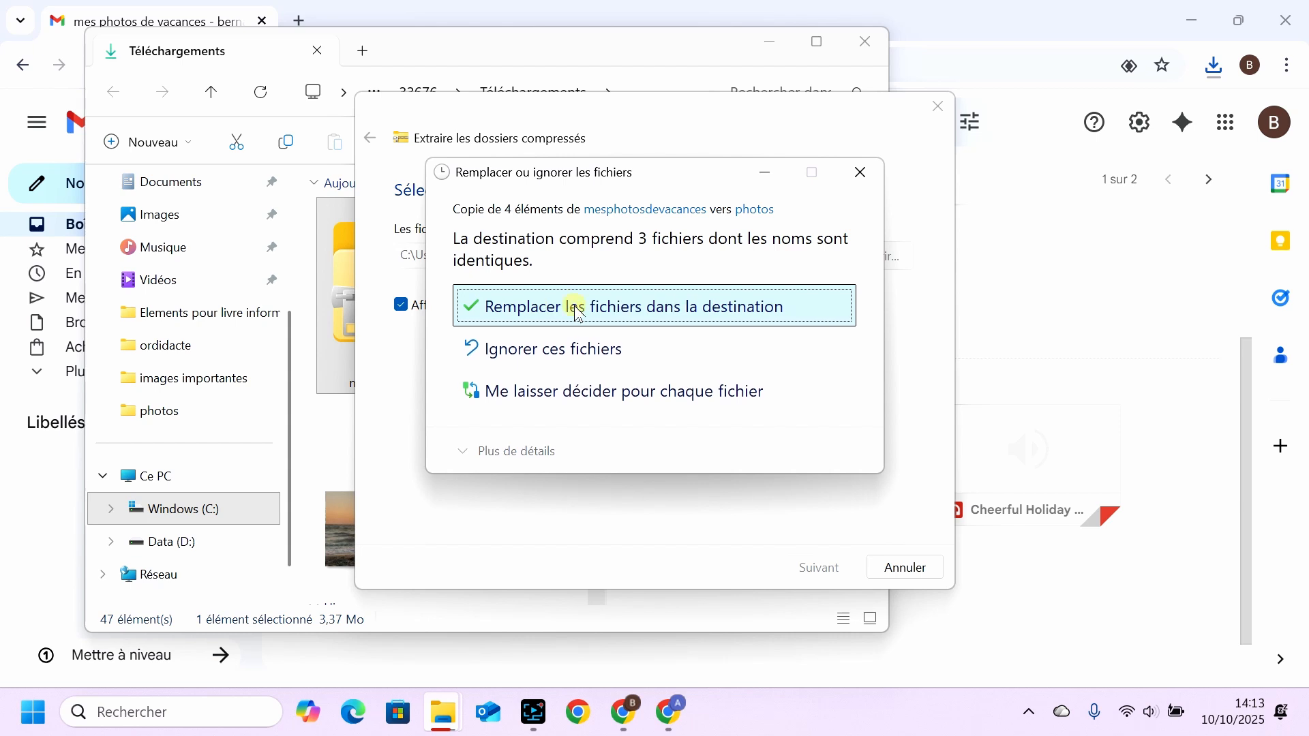
click(578, 313)
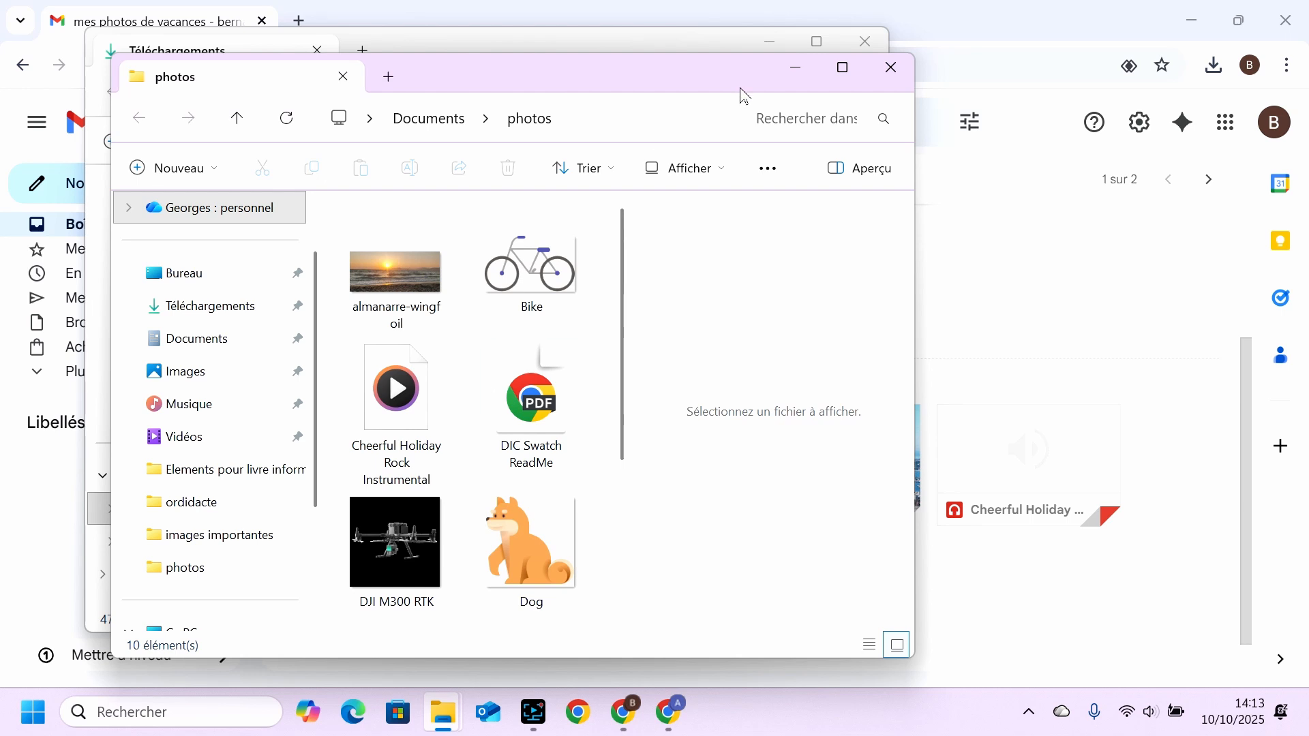
Minimize the photos and Téléchargements folder windows to return to the attachments in the received message.
click(794, 67)
click(772, 42)
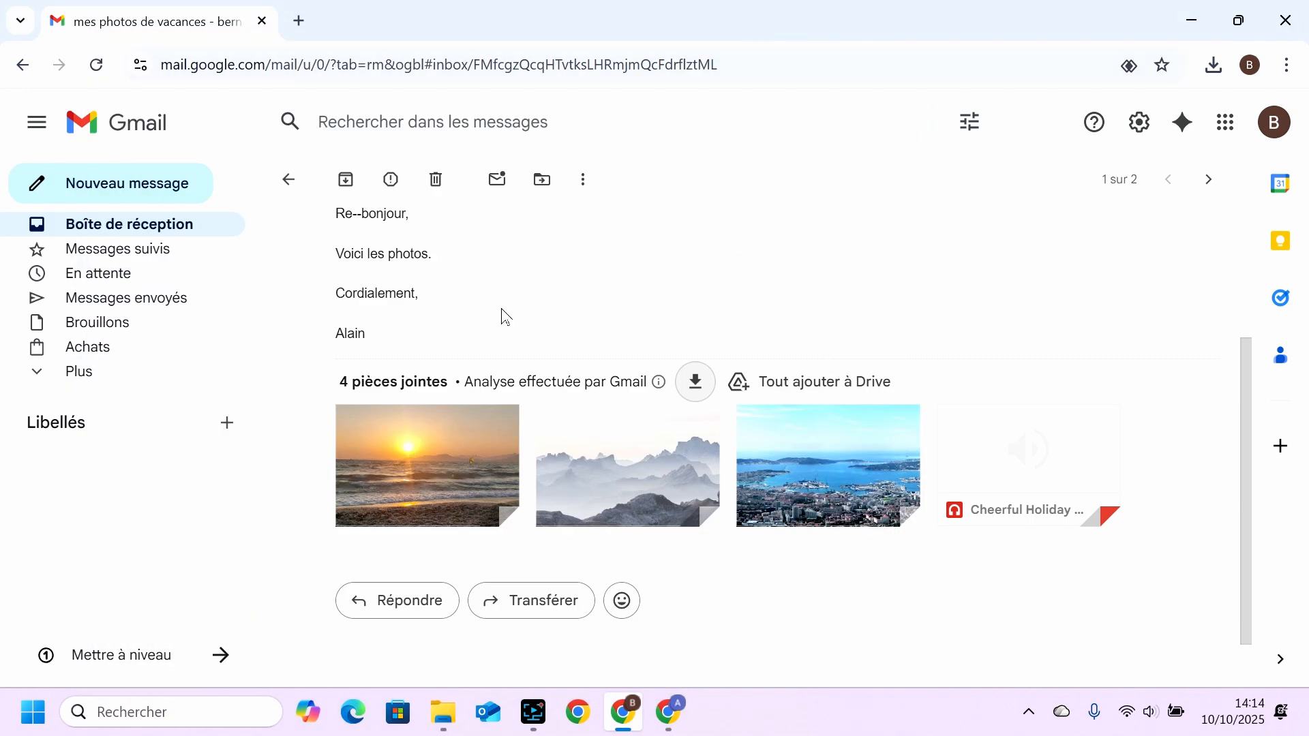
mouse_move(794, 479)
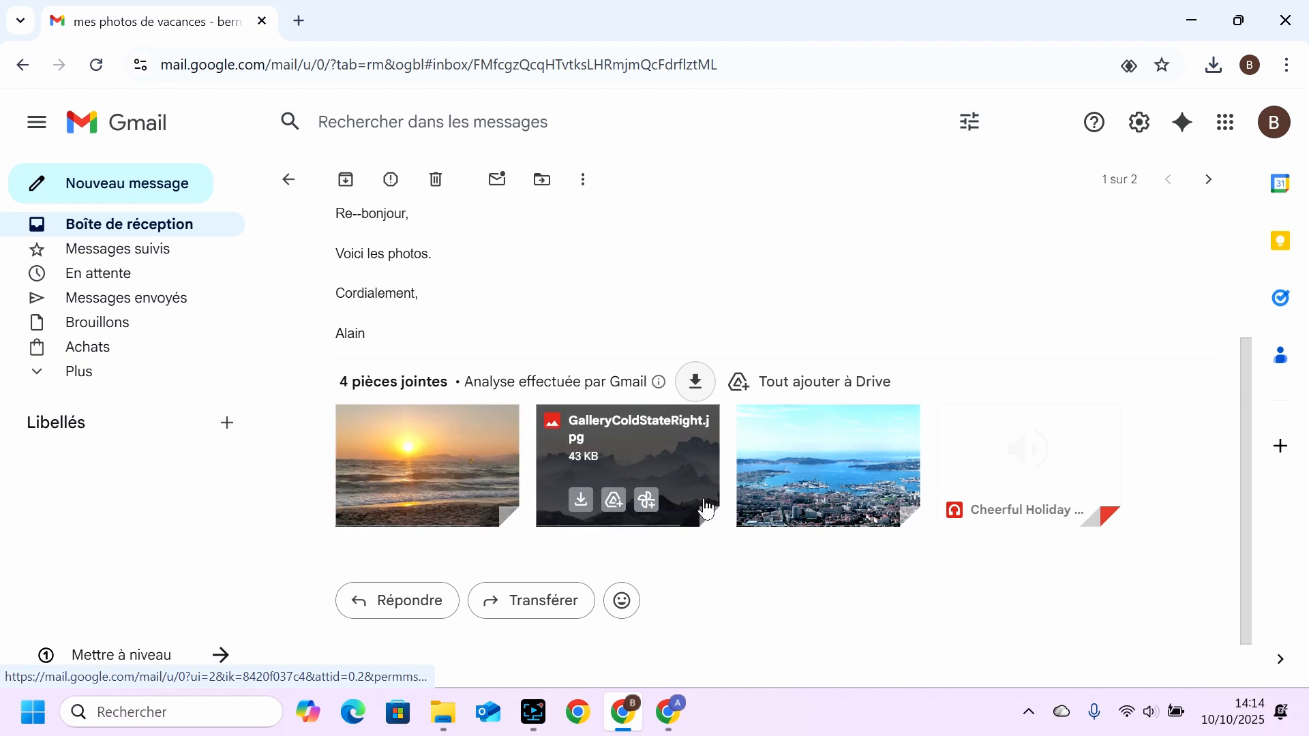